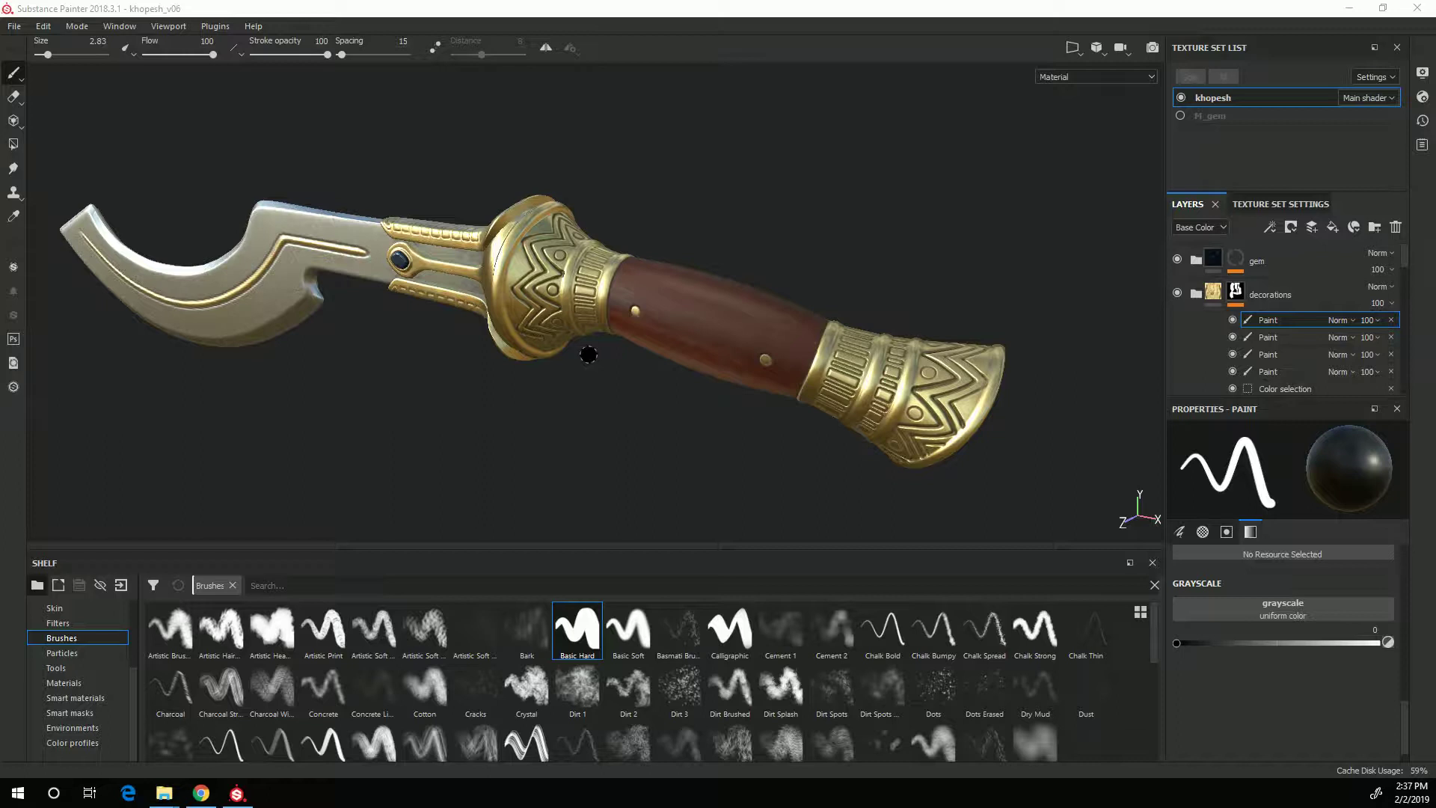
Open File > Export Textures for the khopesh project.
{"action": "left_click", "coordinate": [15, 26]}
{"action": "left_click", "coordinate": [50, 296]}
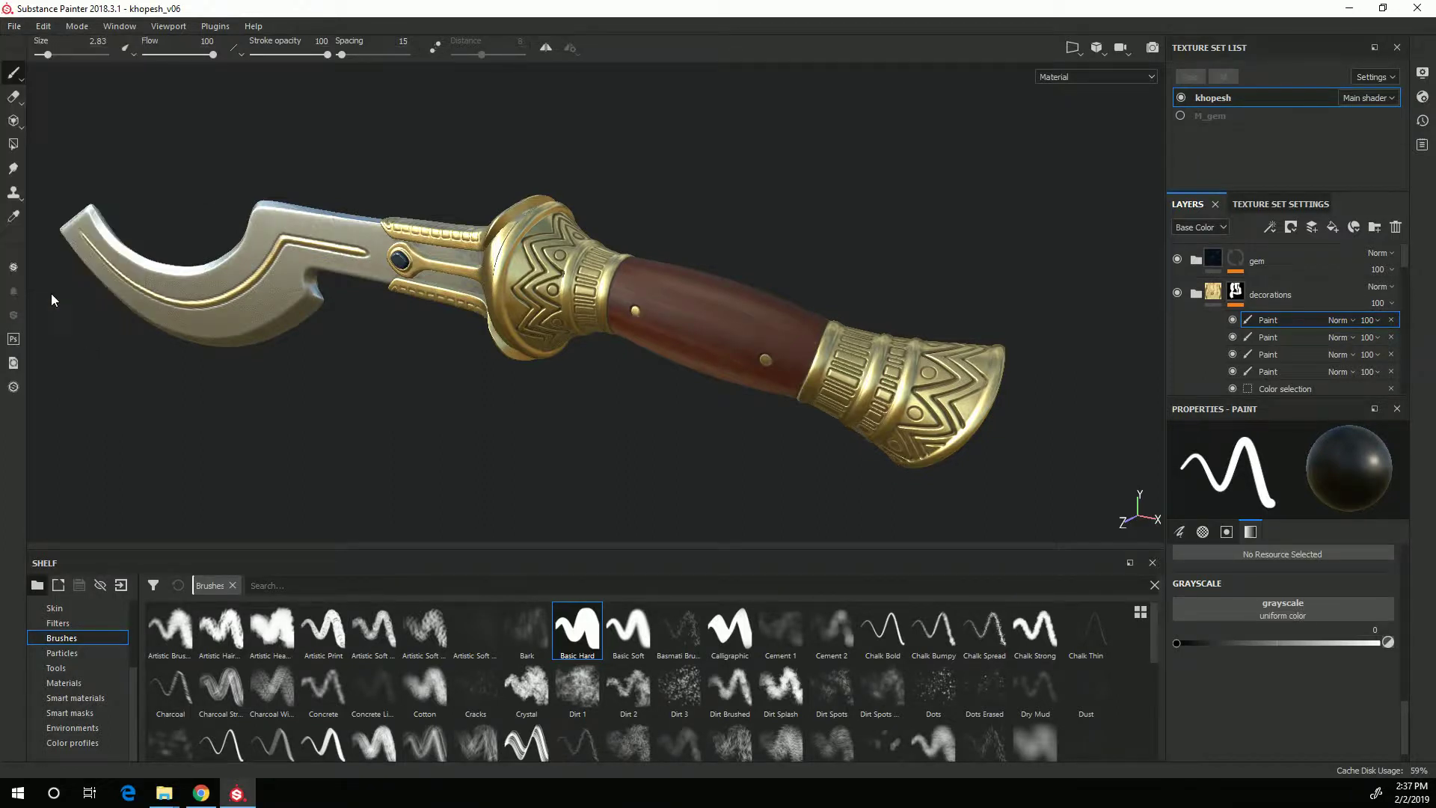
After checking the Unreal Engine 4 (Packed) preset, add a new export preset named UE4_packed.
{"action": "left_click", "coordinate": [432, 150]}
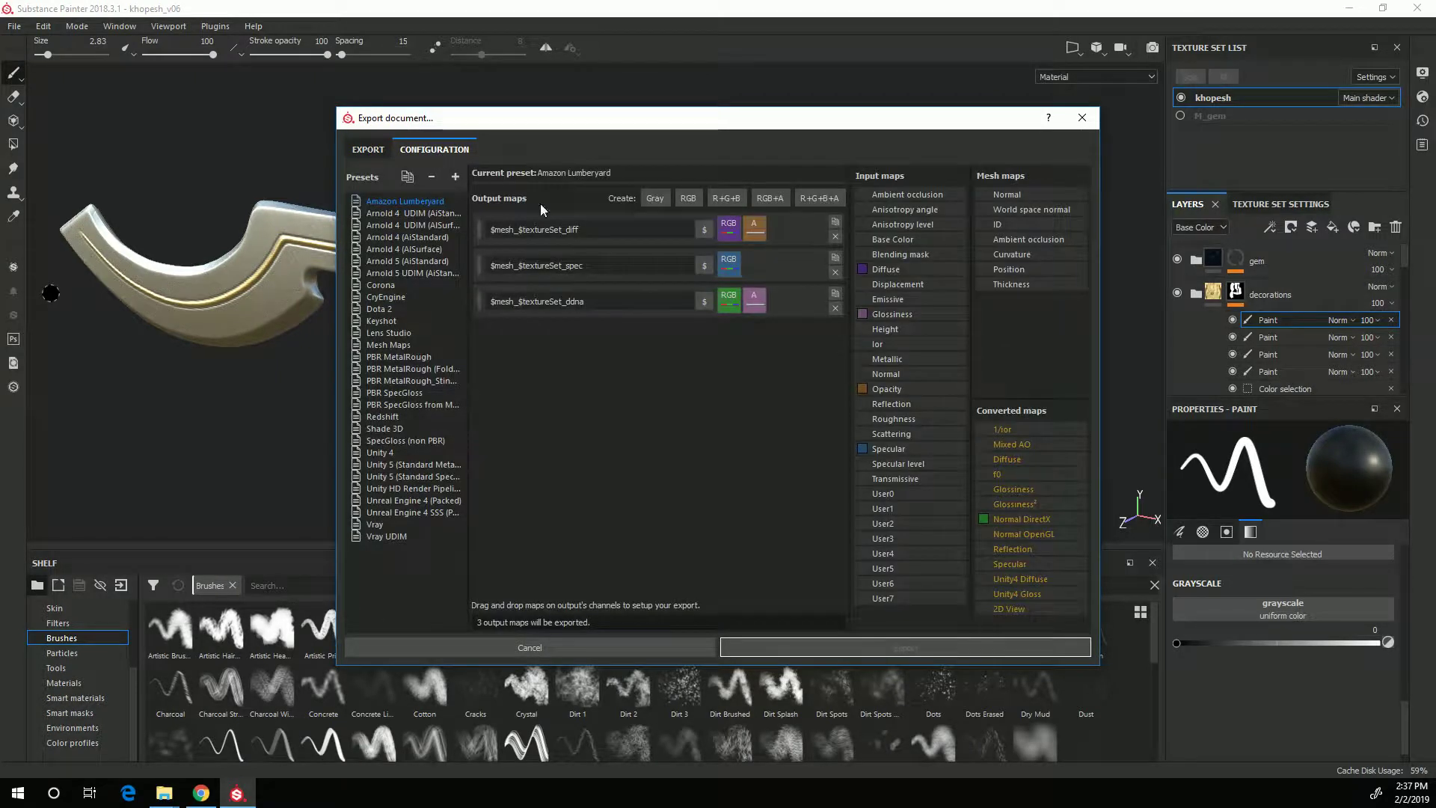
{"action": "left_click", "coordinate": [420, 500]}
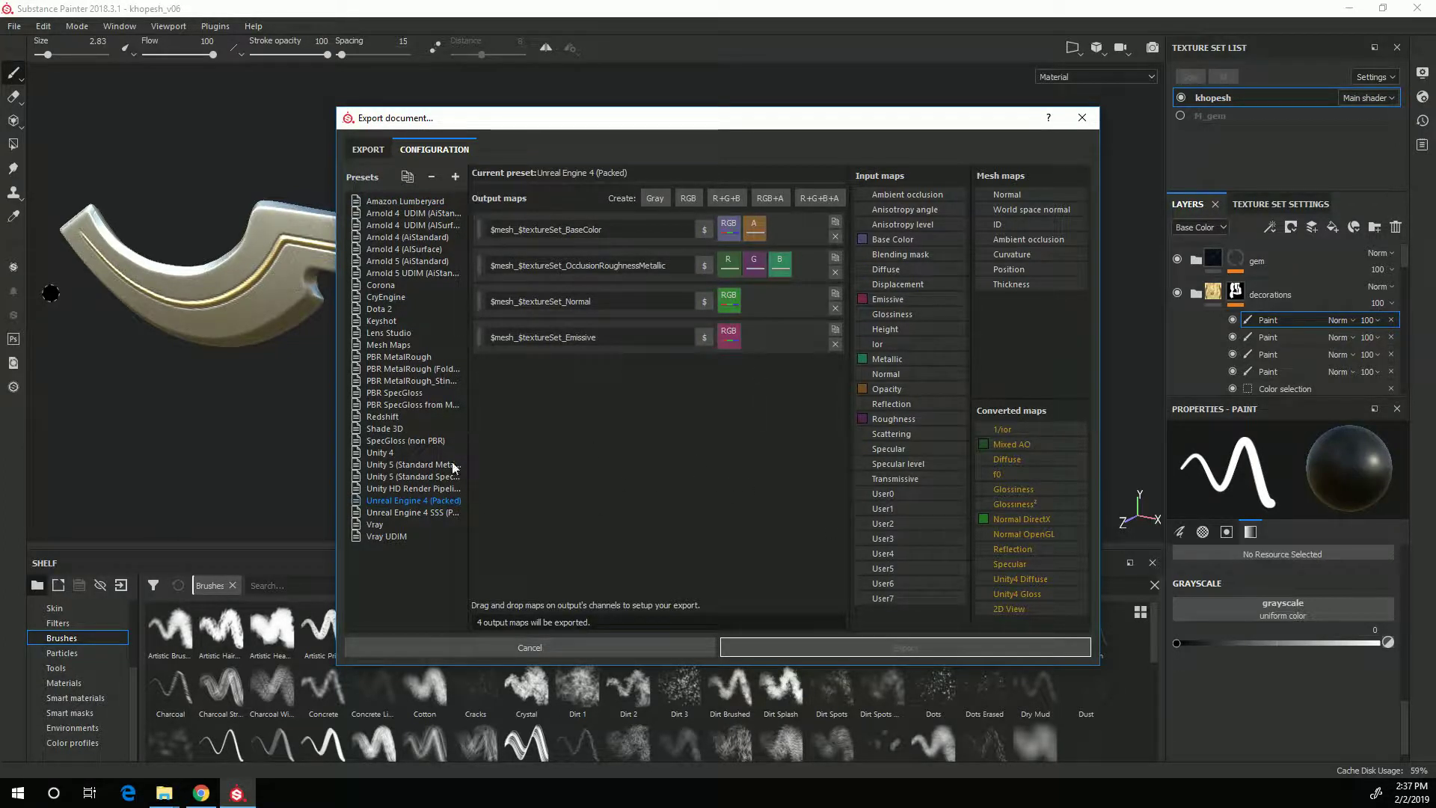
{"action": "left_click", "coordinate": [454, 176]}
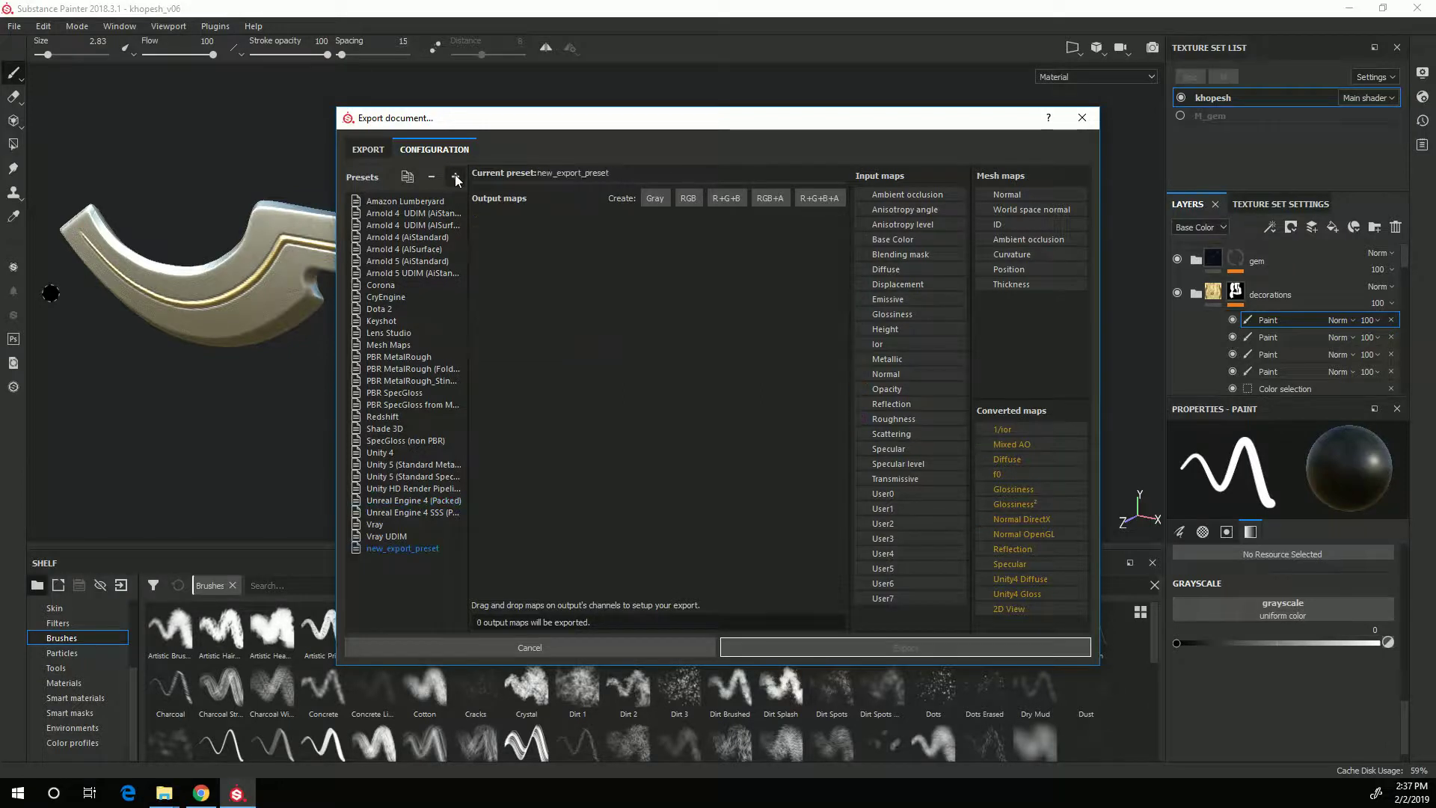
{"action": "right_click", "coordinate": [422, 550]}
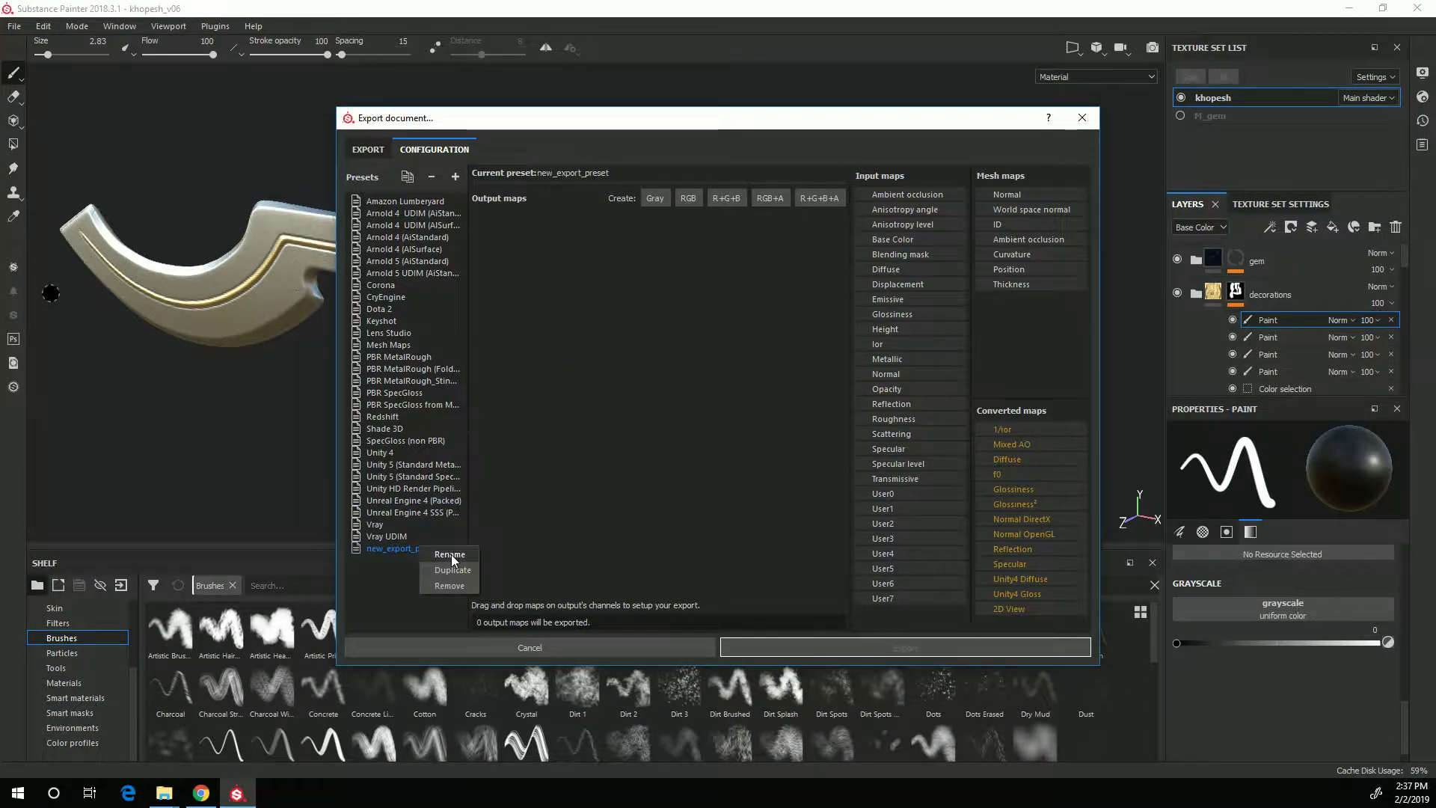
{"action": "left_click", "coordinate": [450, 555]}
{"action": "type", "text": "UE"}
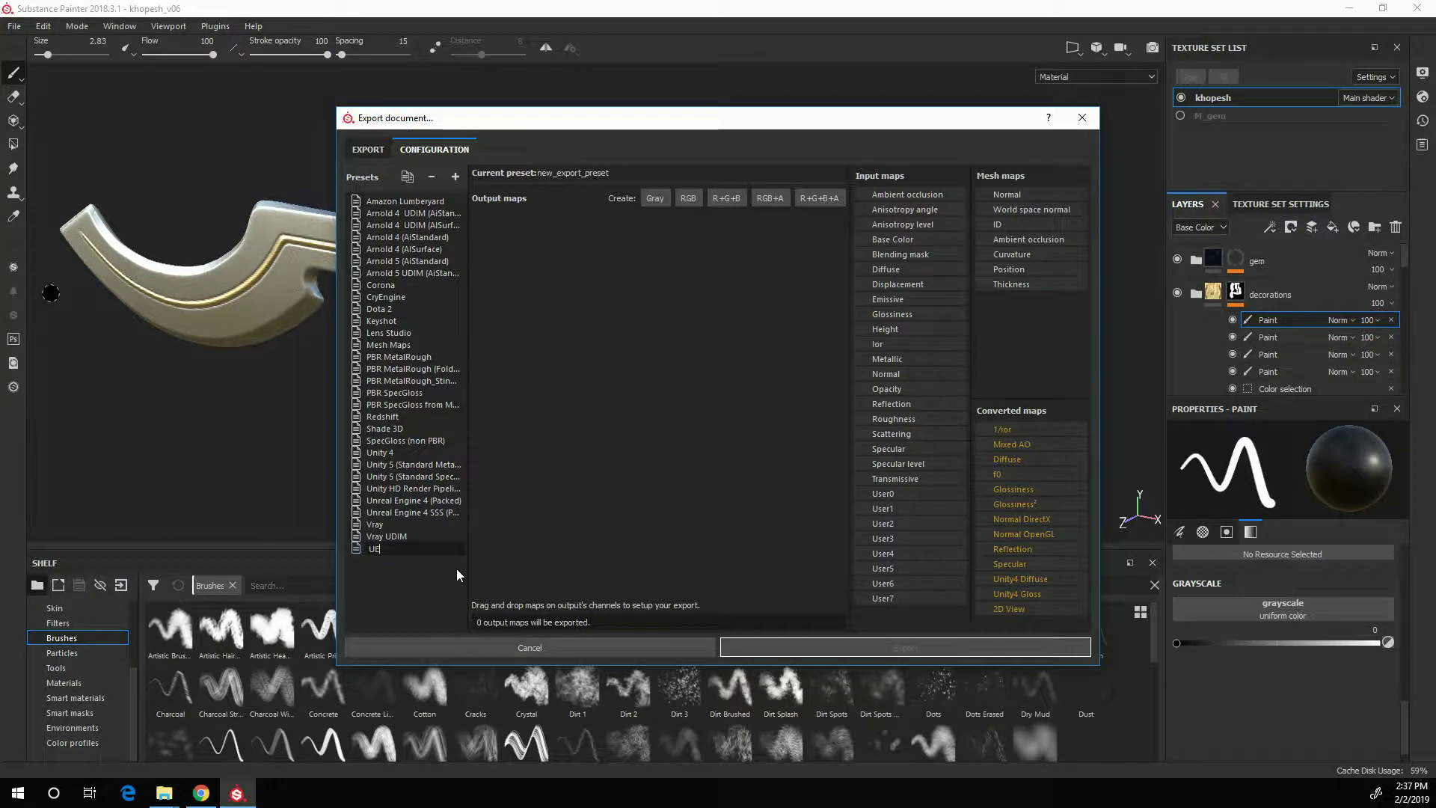
{"action": "type", "text": "4_packed"}
{"action": "key", "text": "Return"}
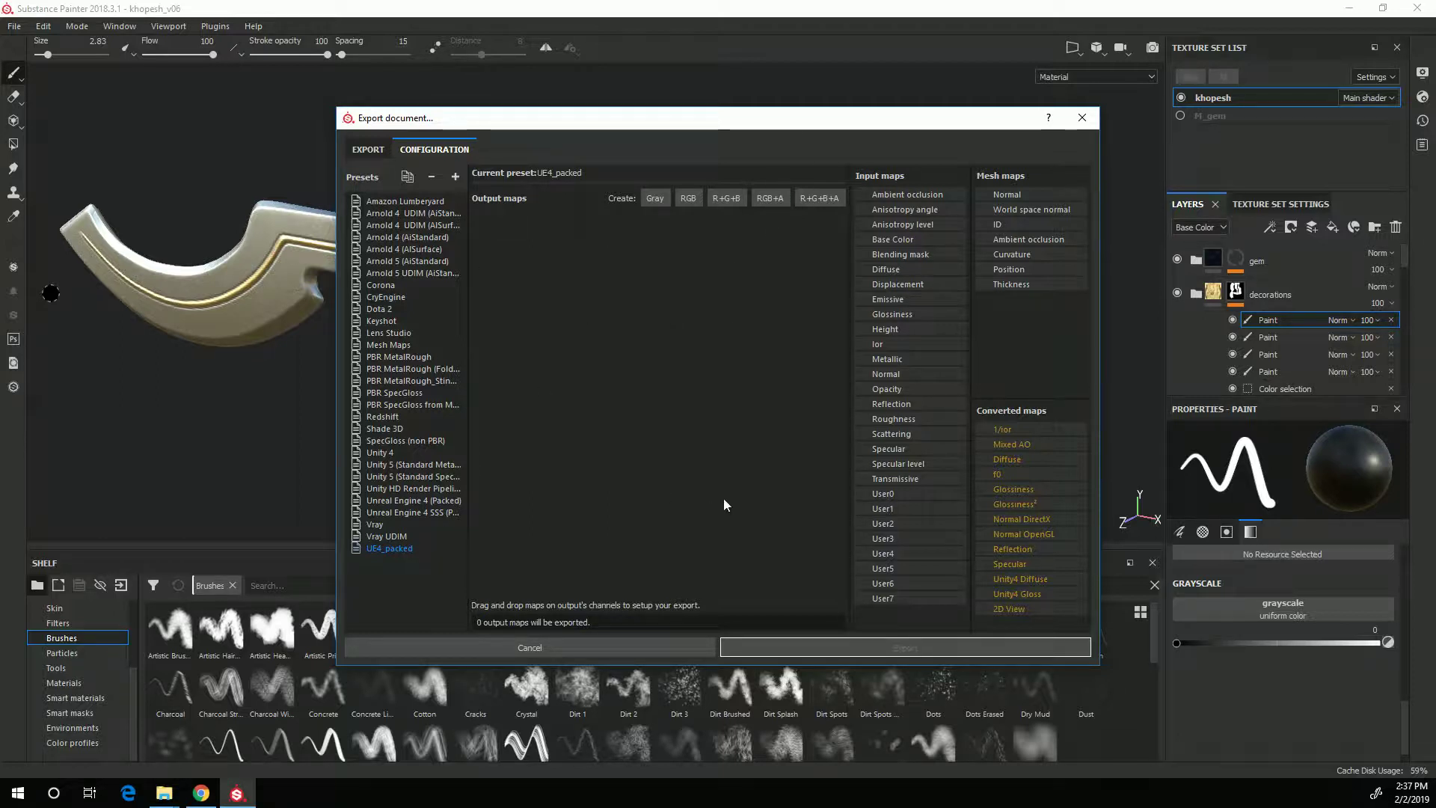
Add an RGB output map using Base Color's RGB channels, named T_$textureSet_BC.
{"action": "left_click", "coordinate": [689, 199]}
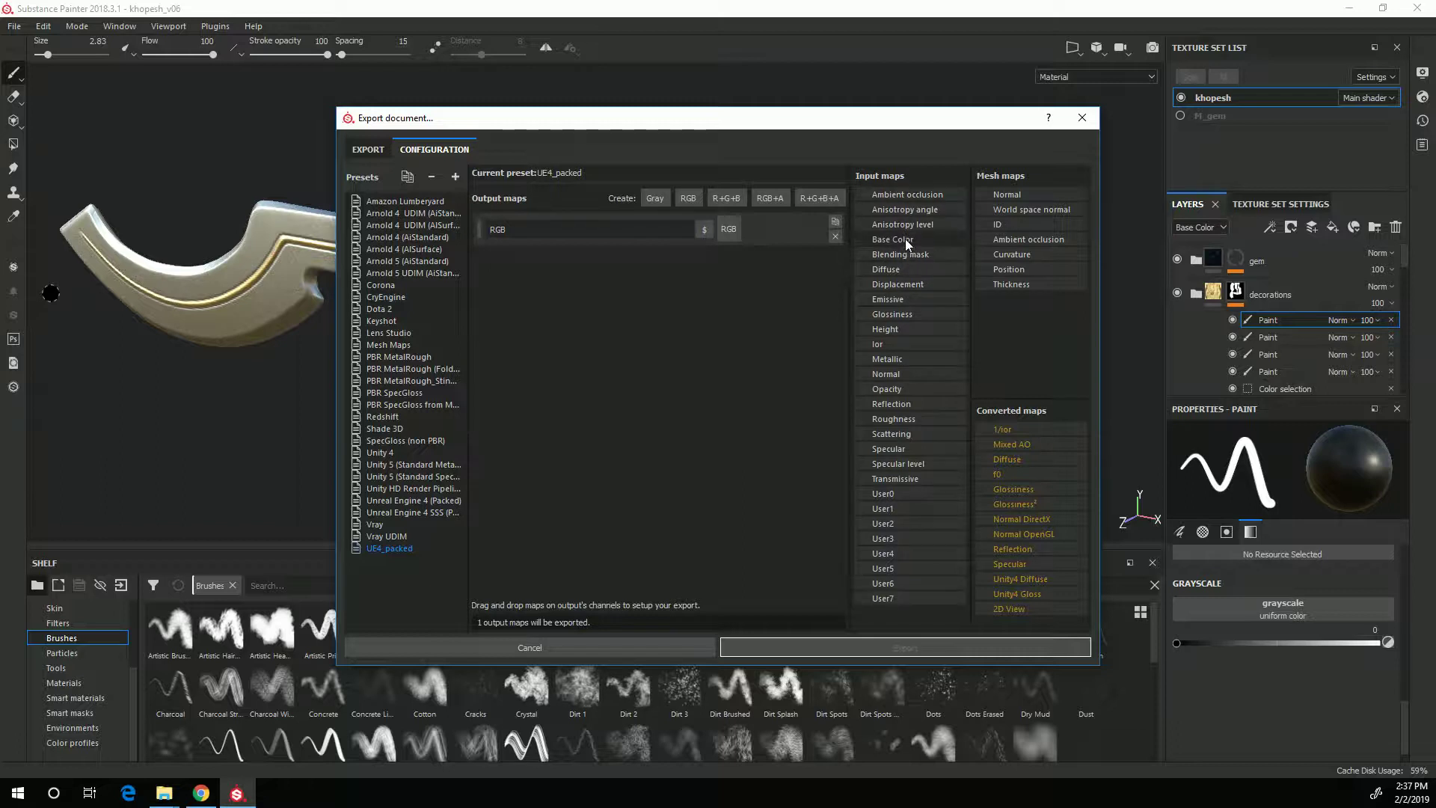
{"action": "left_click_drag", "start_coordinate": [903, 239], "coordinate": [724, 233]}
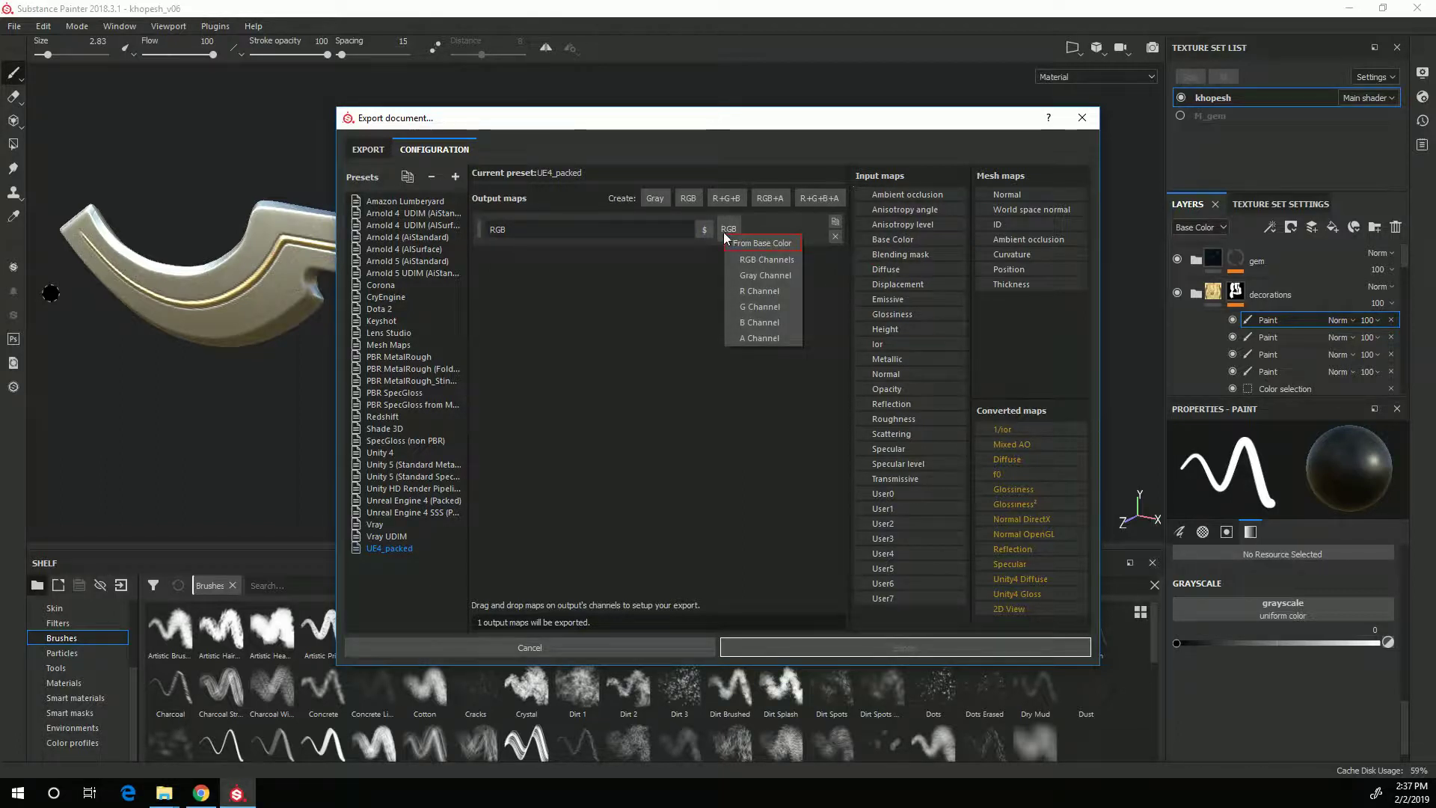
{"action": "left_click", "coordinate": [760, 259]}
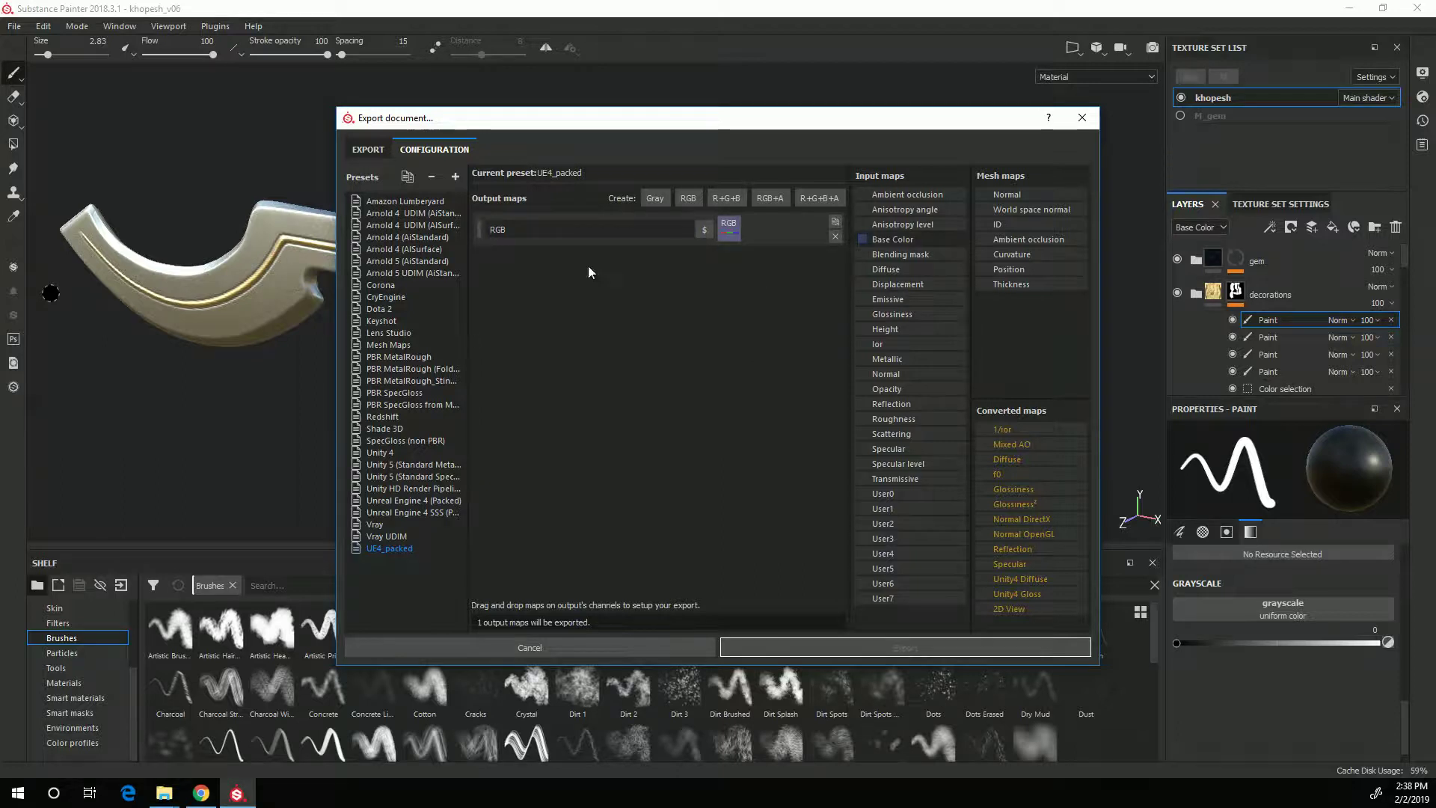
{"action": "double_click", "coordinate": [528, 232]}
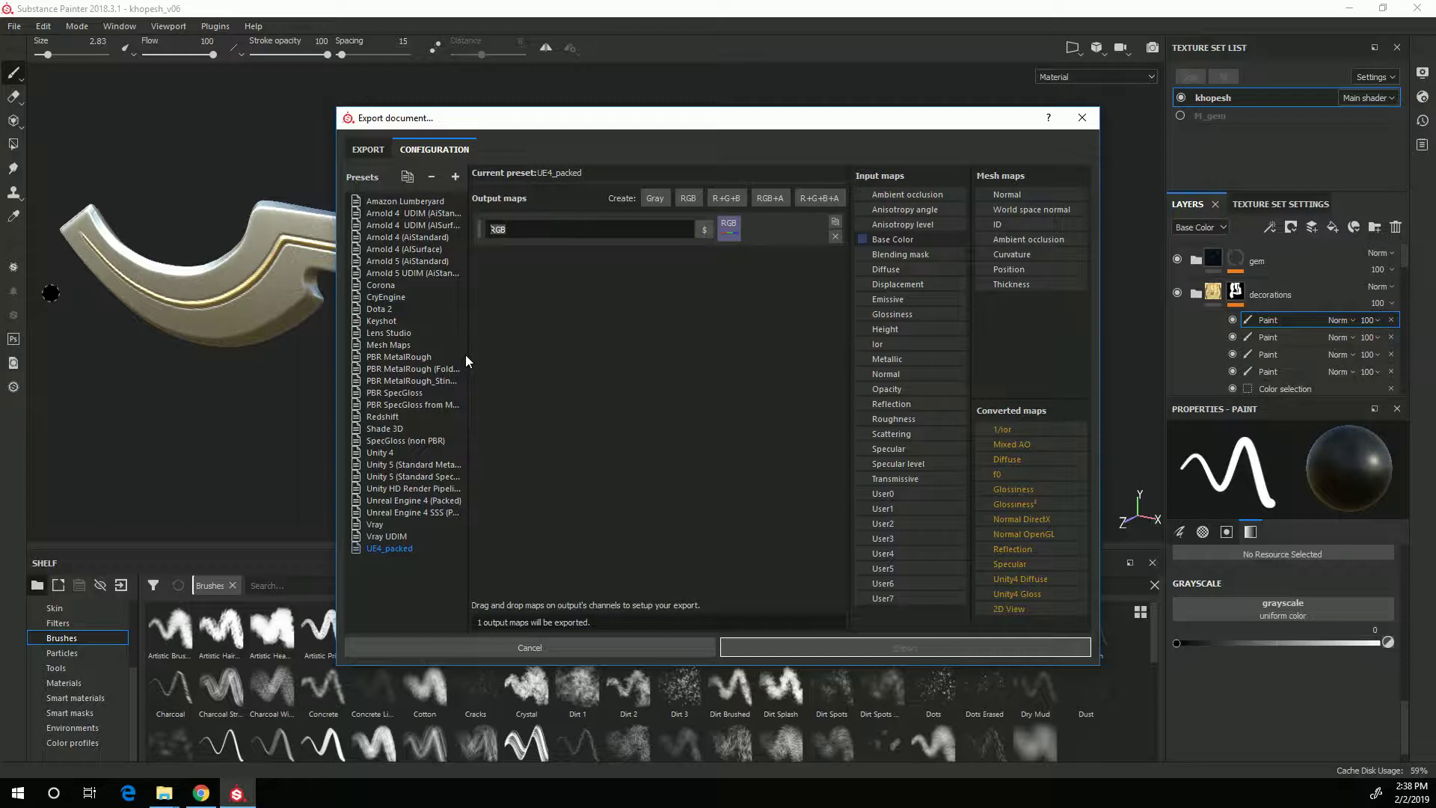
{"action": "type", "text": "T_$textureSet_BC"}
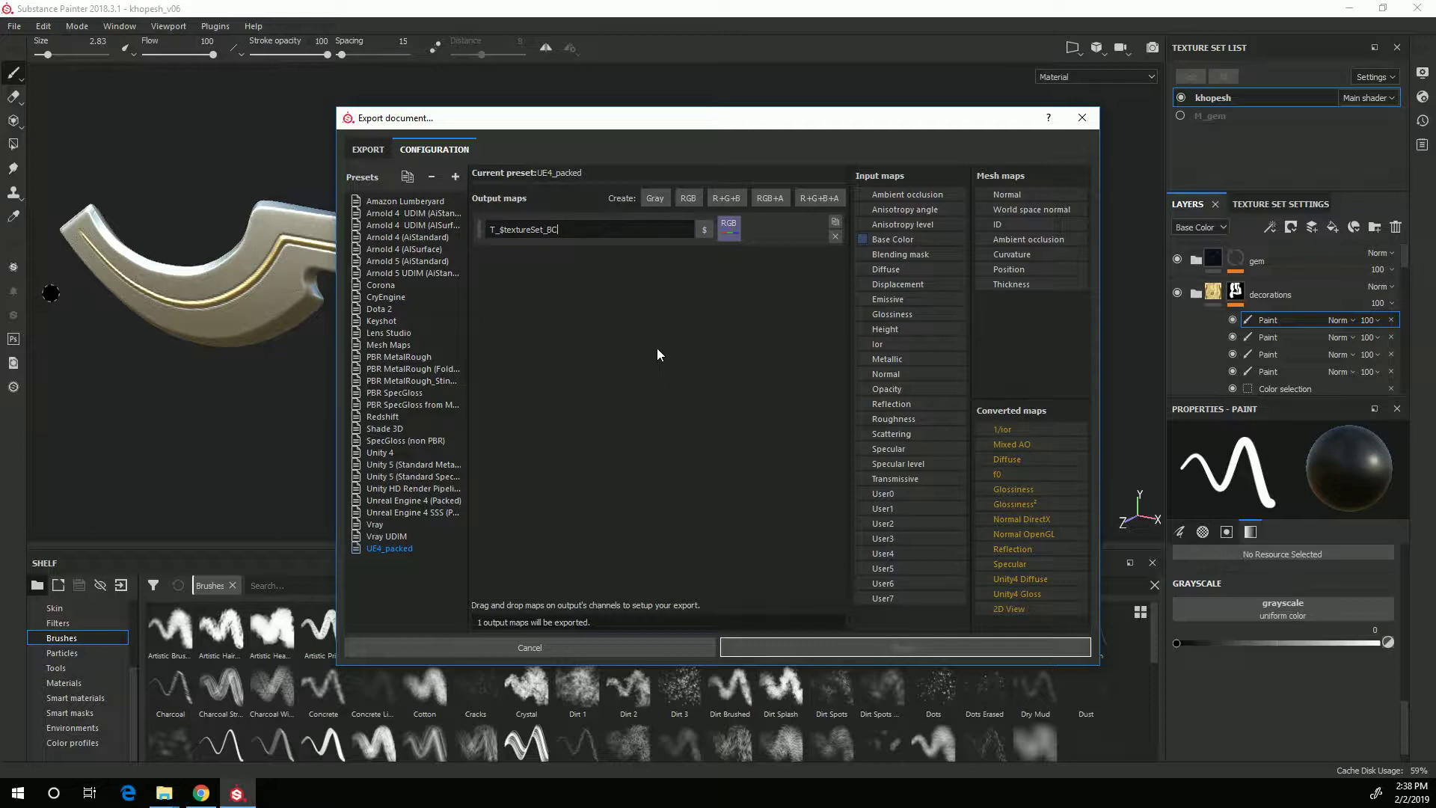
Add a second RGB output map using Normal DirectX's RGB channels, named T_$textureSet_N.
{"action": "left_click", "coordinate": [690, 198]}
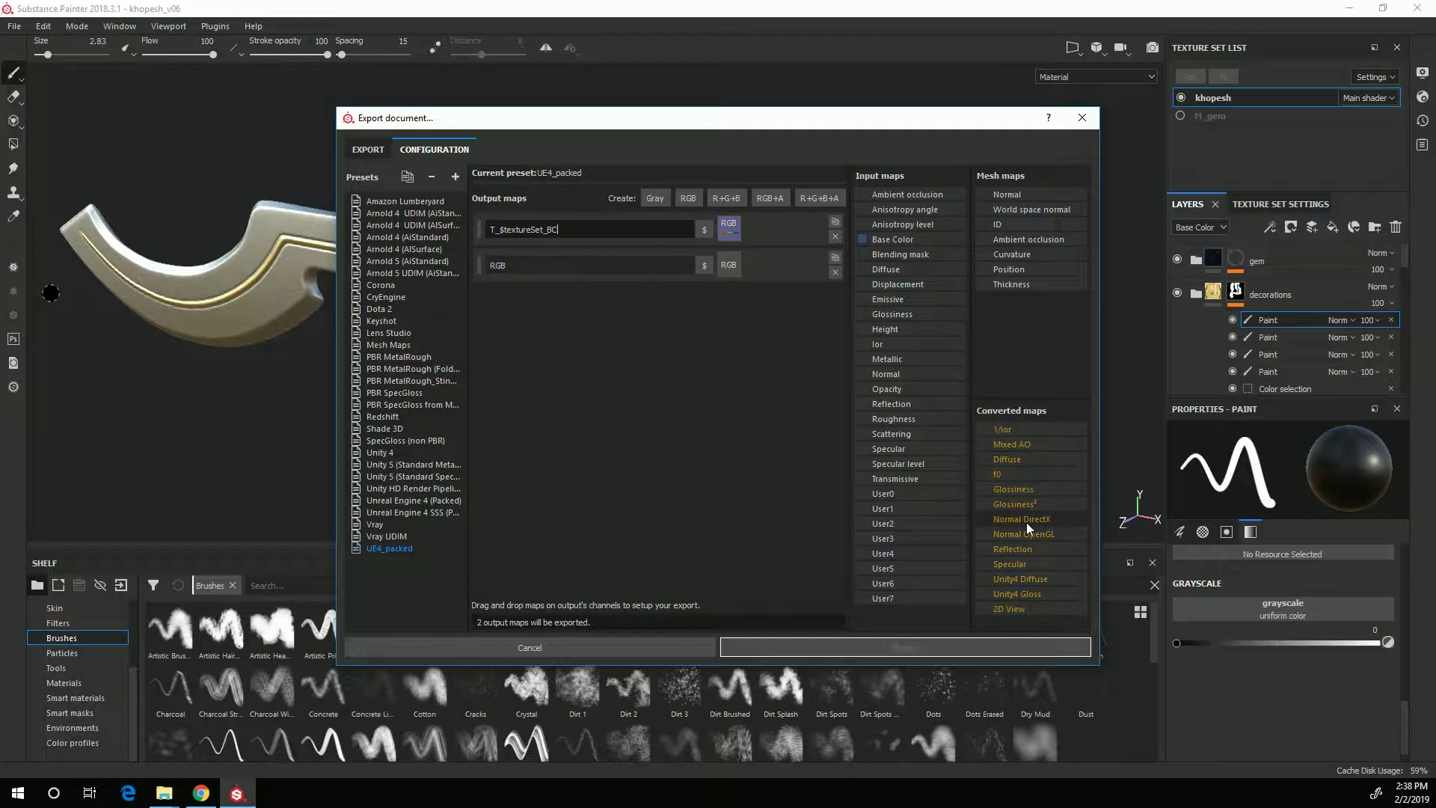
{"action": "left_click_drag", "start_coordinate": [1047, 516], "coordinate": [729, 268]}
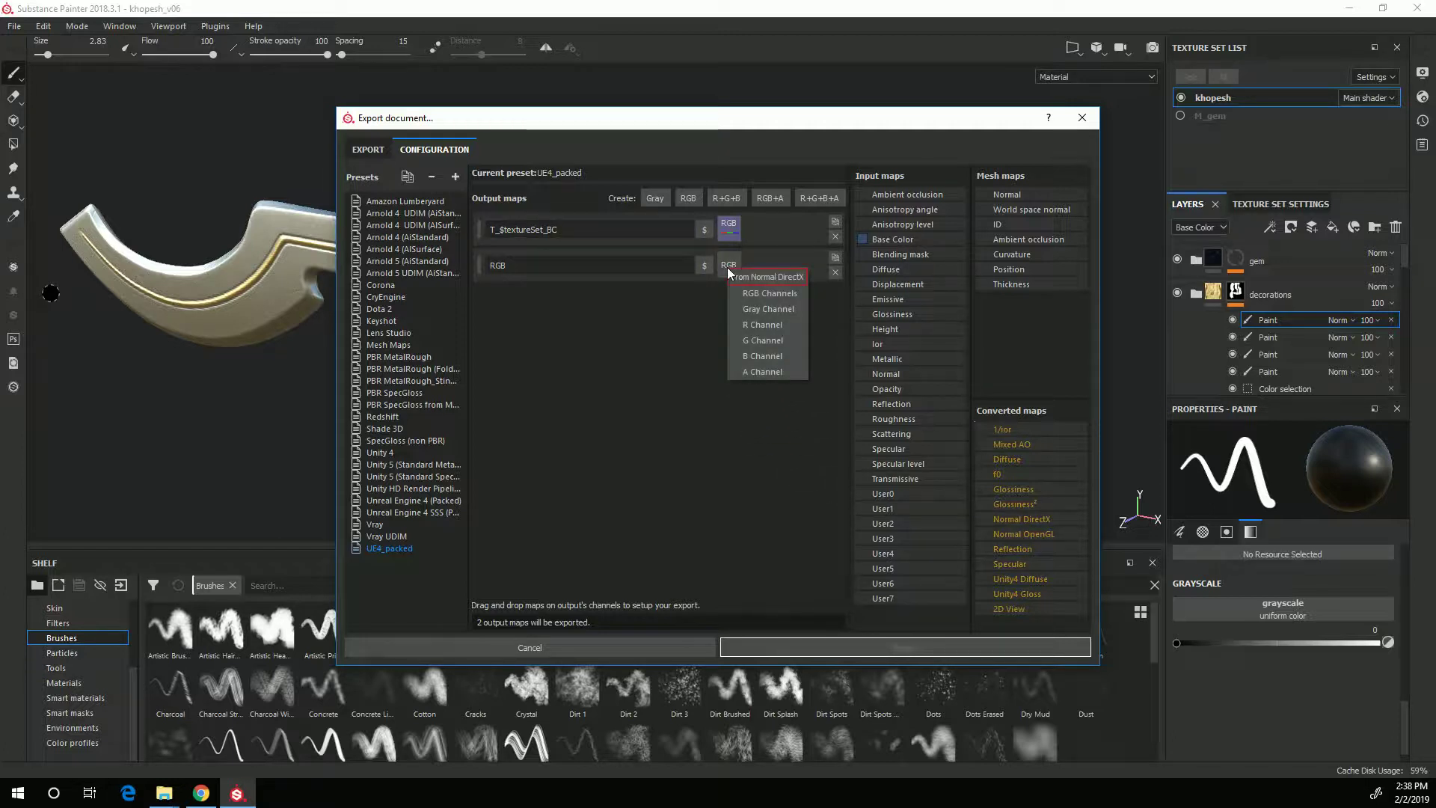
{"action": "left_click", "coordinate": [757, 297]}
{"action": "double_click", "coordinate": [535, 276]}
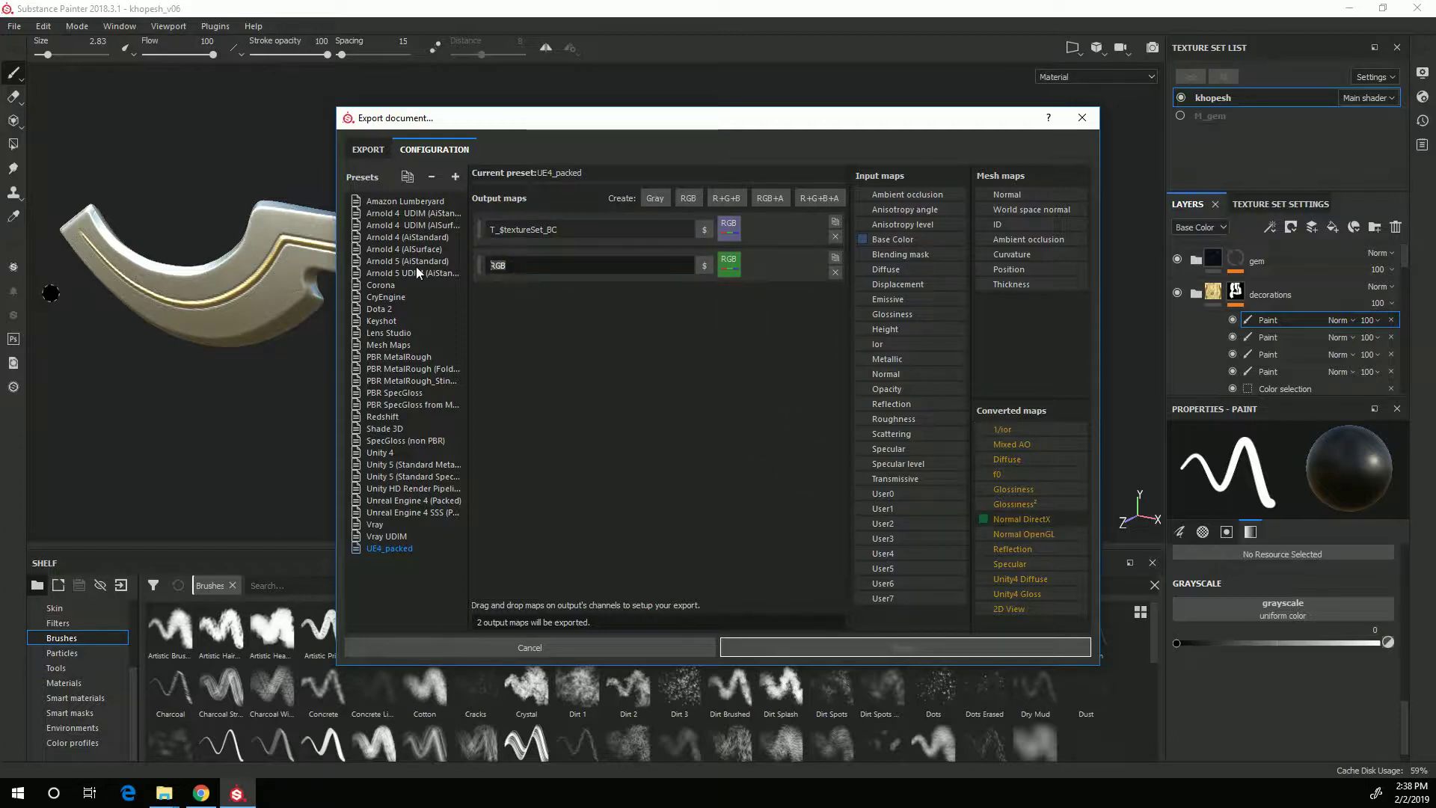
{"action": "type", "text": "T_%"}
{"action": "key", "text": "BackSpace"}
{"action": "type", "text": "$textureSet_N"}
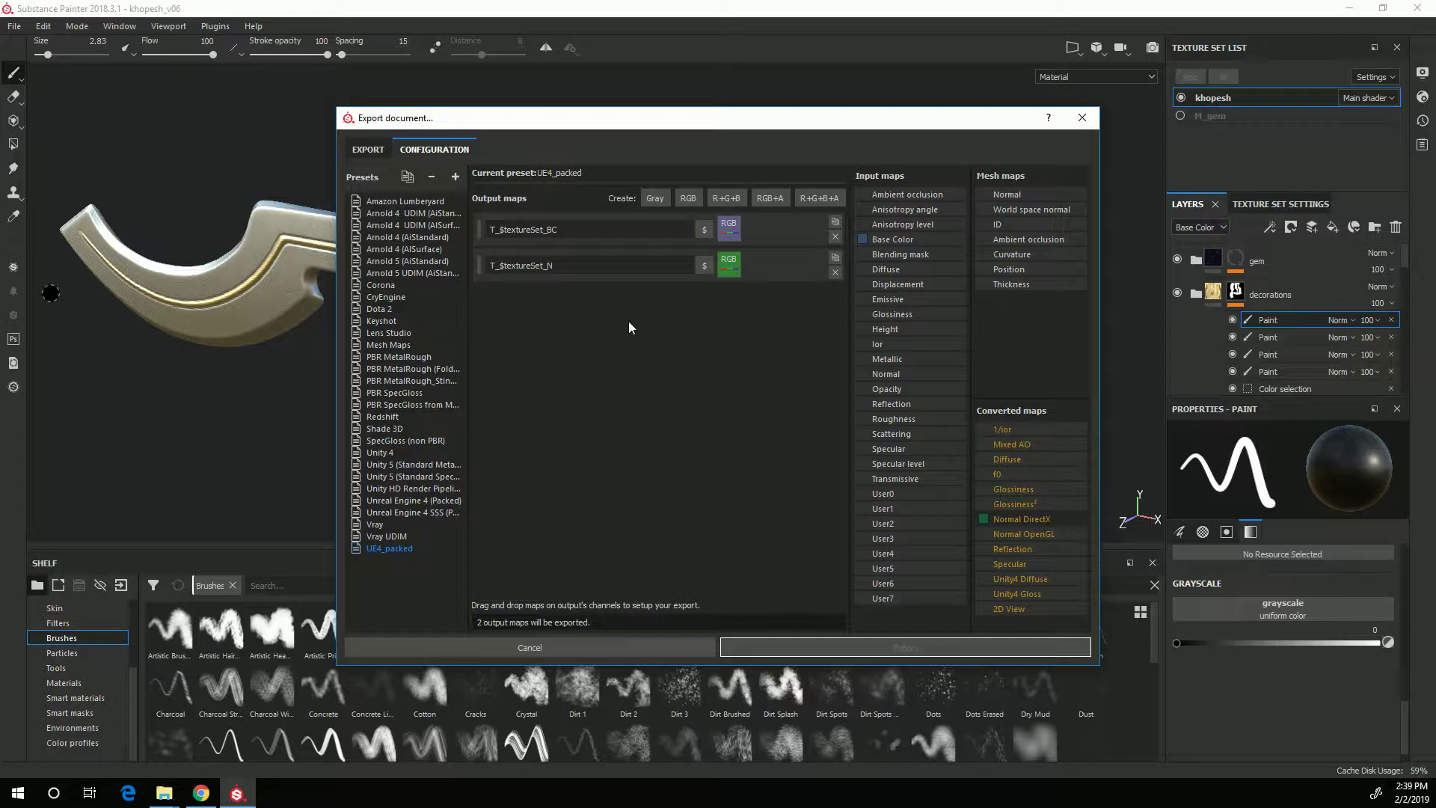
Add an R+G+B map packing Metallic, Roughness and Ambient occlusion, named T_$textureSet_MRA.
{"action": "left_click", "coordinate": [729, 199]}
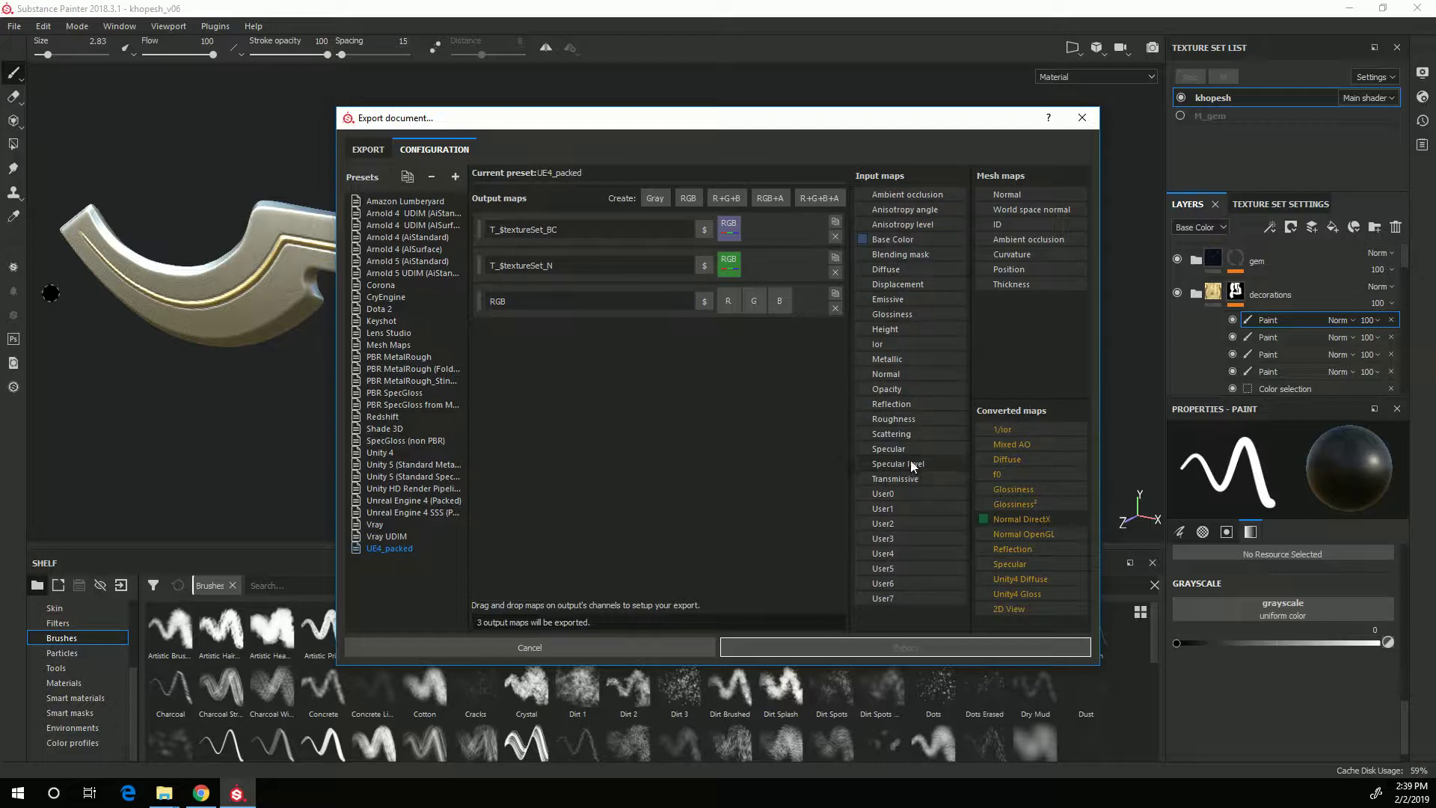
{"action": "left_click_drag", "start_coordinate": [887, 360], "coordinate": [762, 307]}
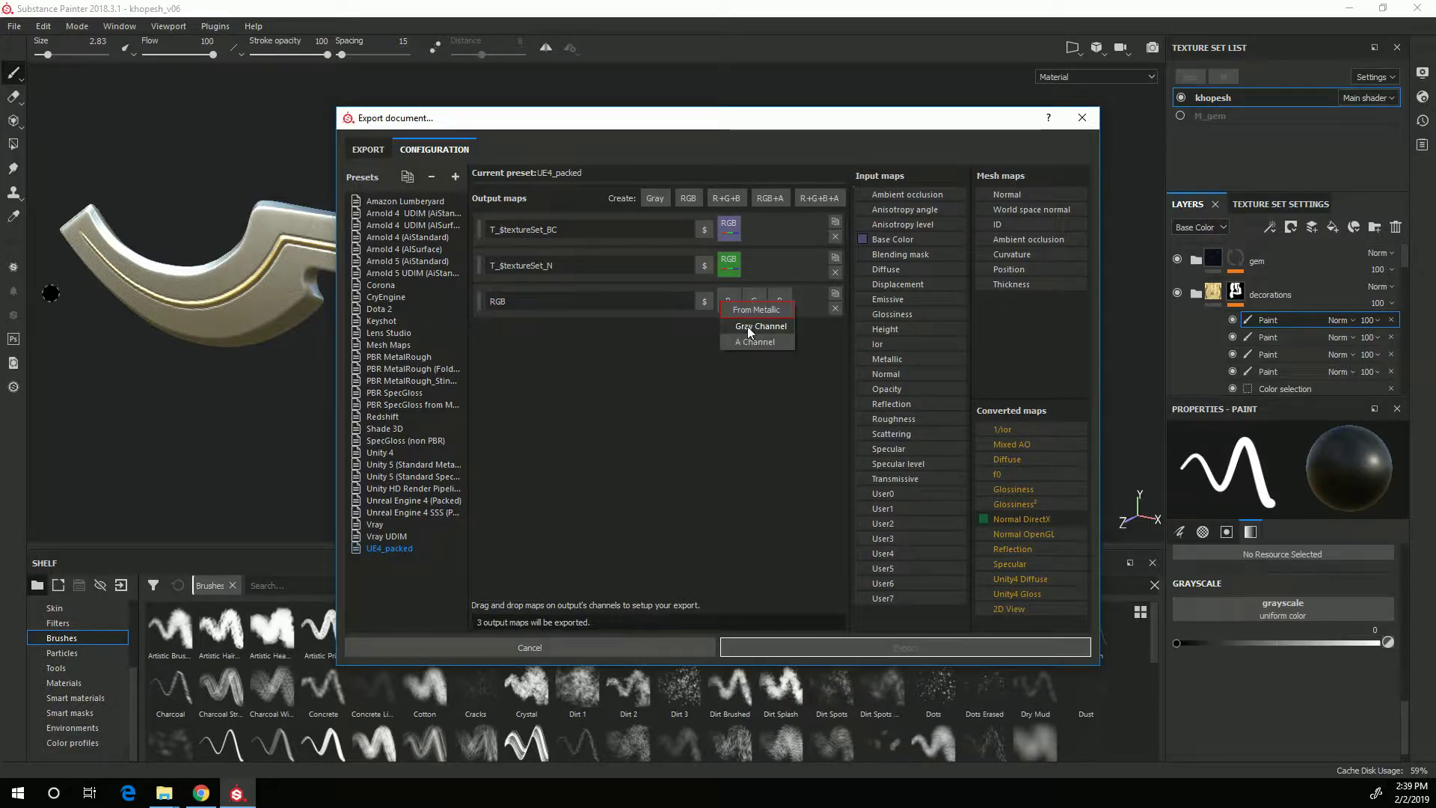
{"action": "left_click", "coordinate": [749, 326]}
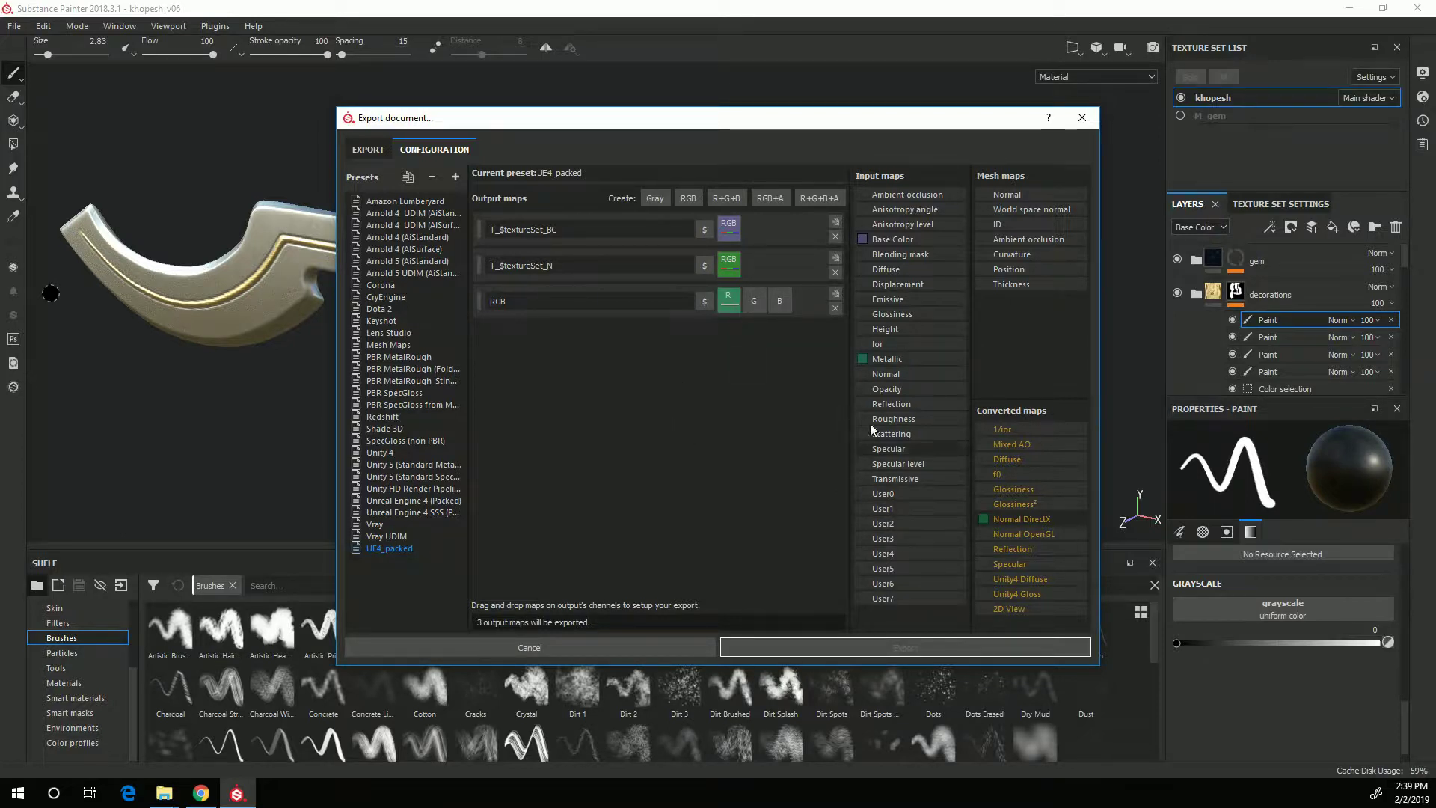
{"action": "left_click_drag", "start_coordinate": [890, 418], "coordinate": [783, 307]}
{"action": "left_click", "coordinate": [775, 327]}
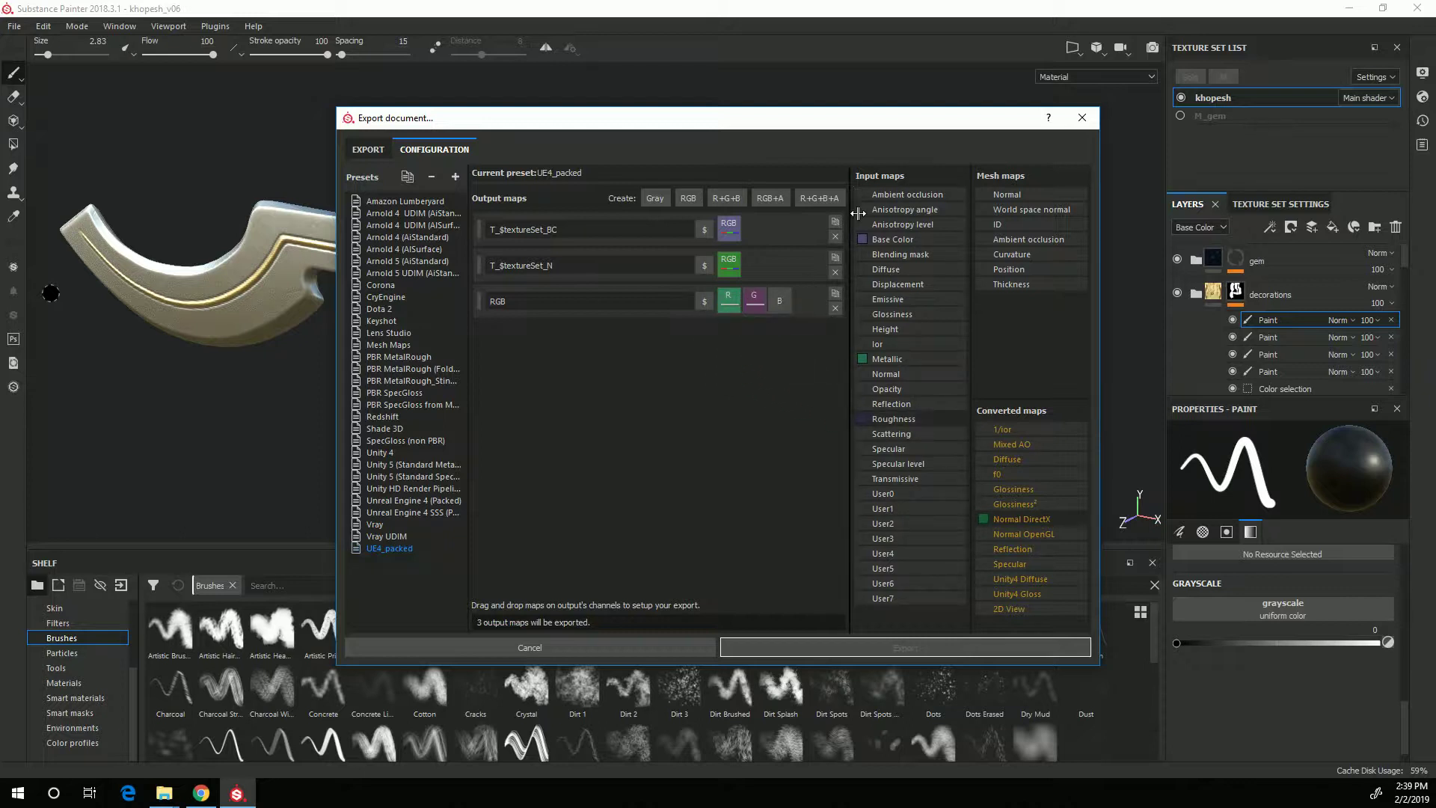
{"action": "left_click_drag", "start_coordinate": [910, 194], "coordinate": [833, 314]}
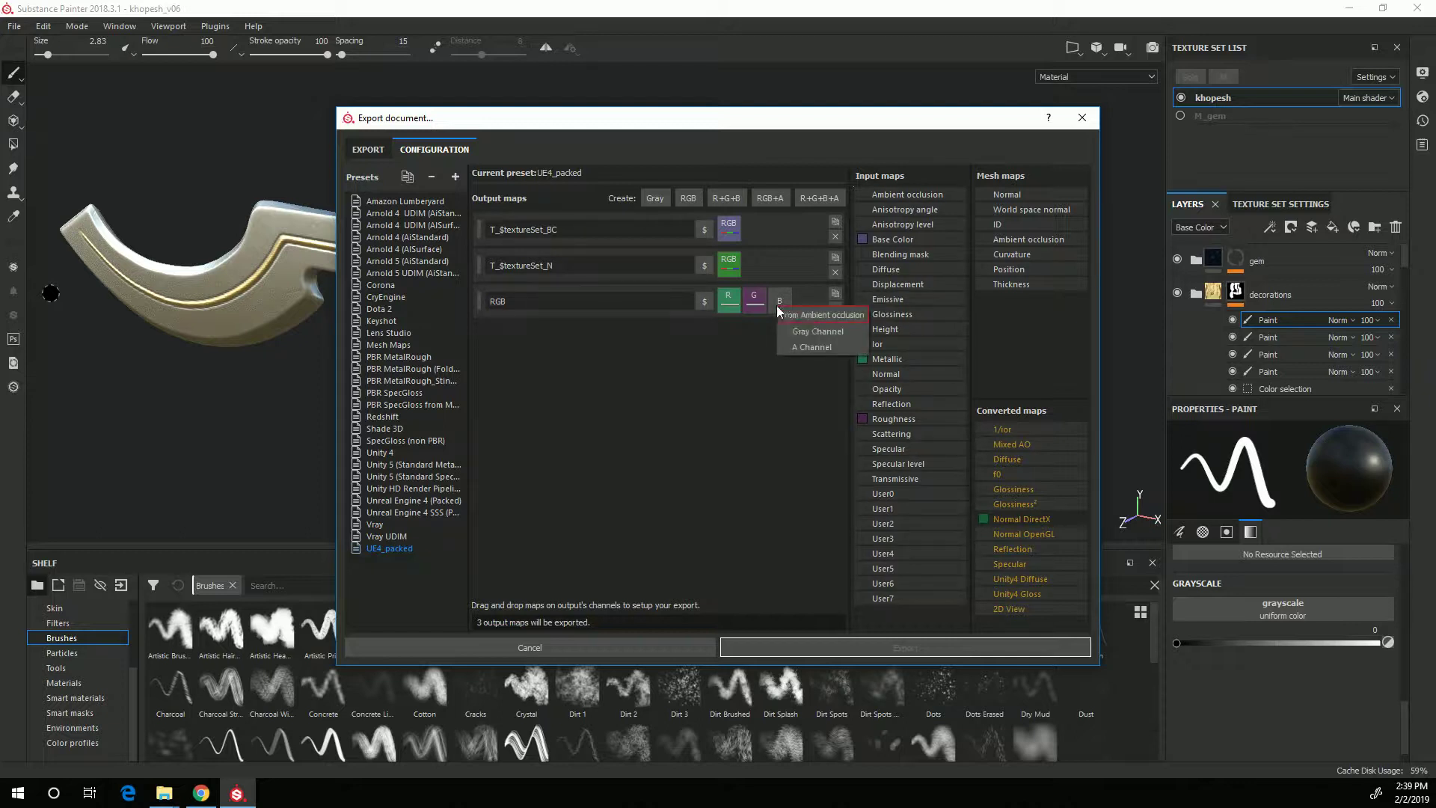
{"action": "left_click", "coordinate": [804, 332]}
{"action": "double_click", "coordinate": [523, 301]}
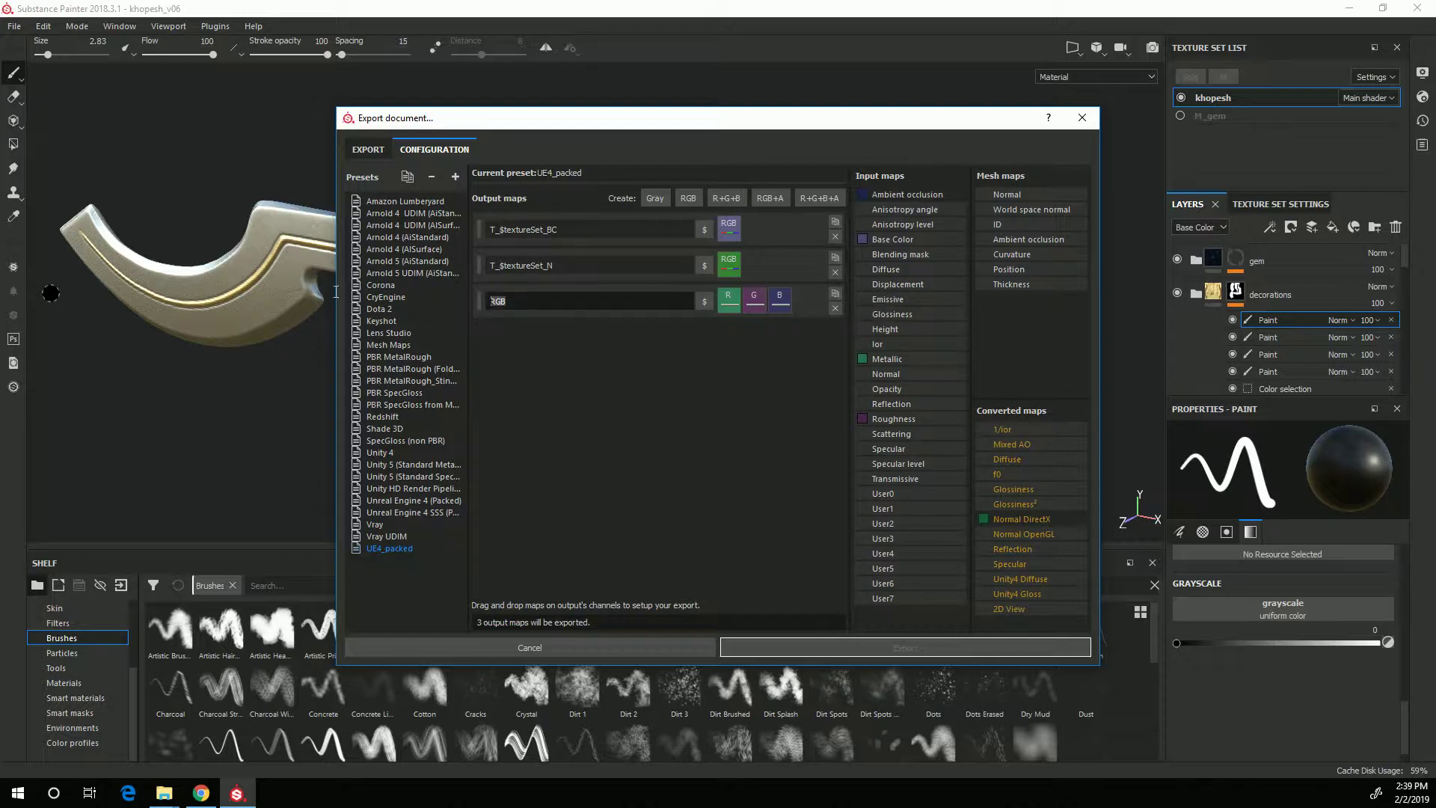
{"action": "type", "text": "T_$textureSet_MRA"}
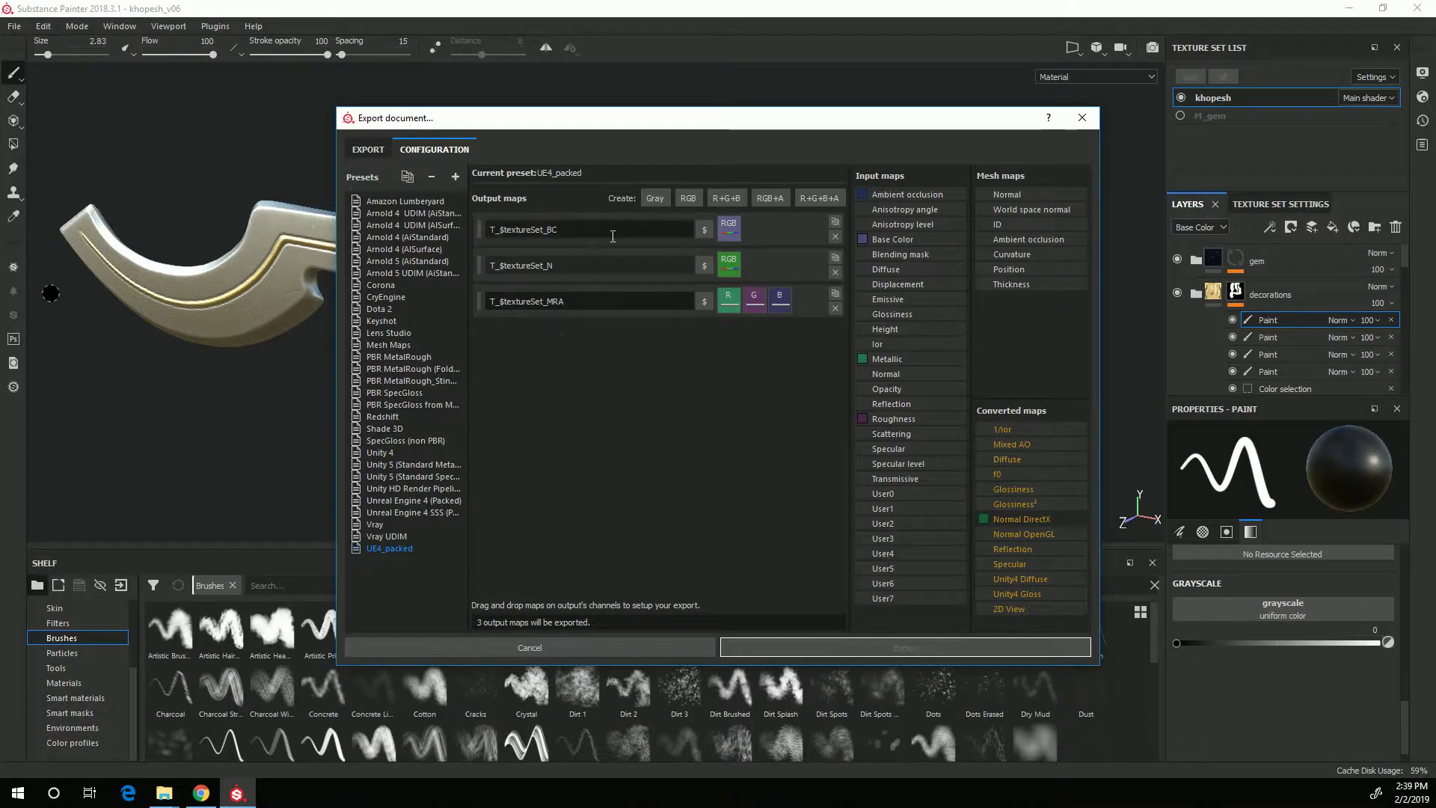
Select UE4_packed as the export config.
{"action": "left_click", "coordinate": [370, 149]}
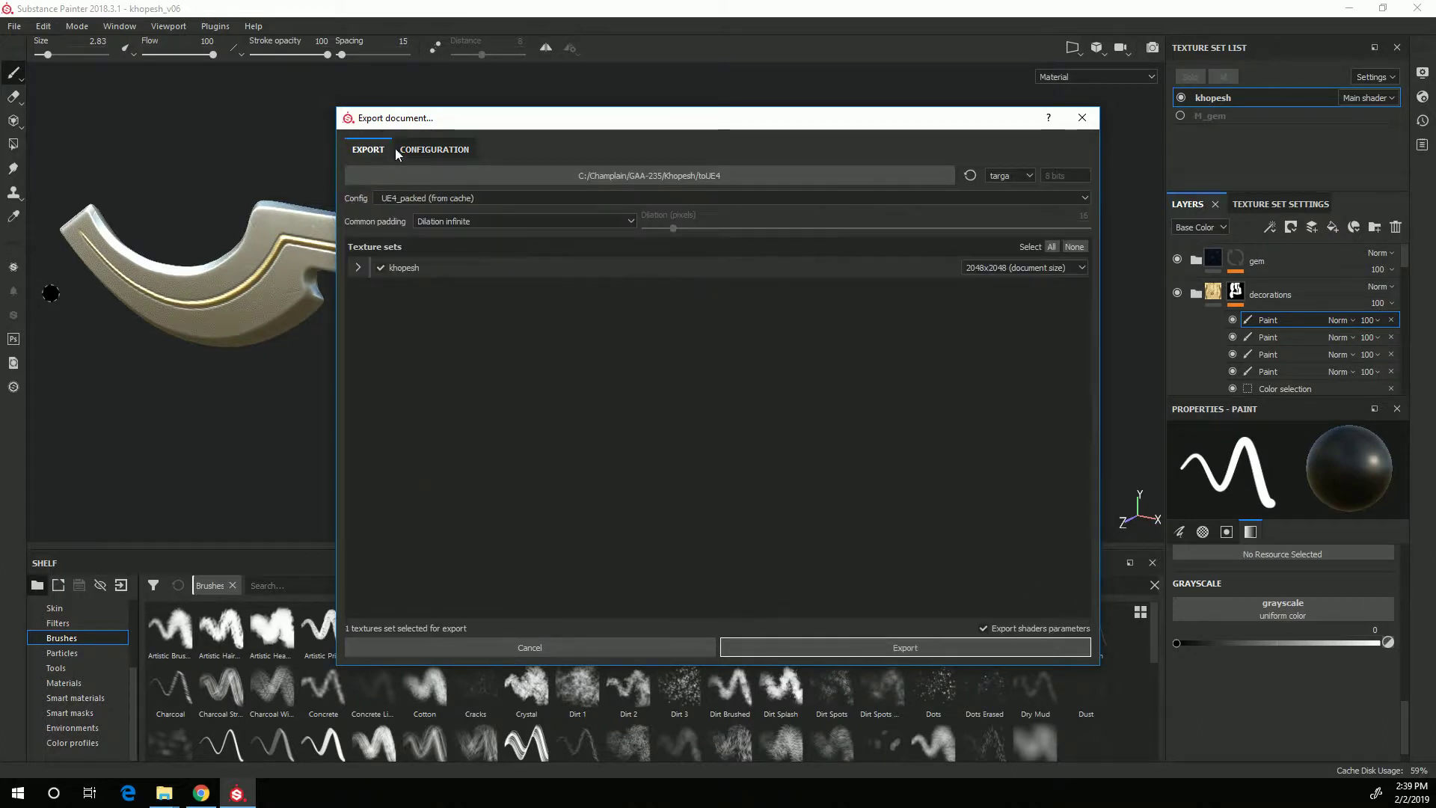
{"action": "left_click", "coordinate": [436, 198]}
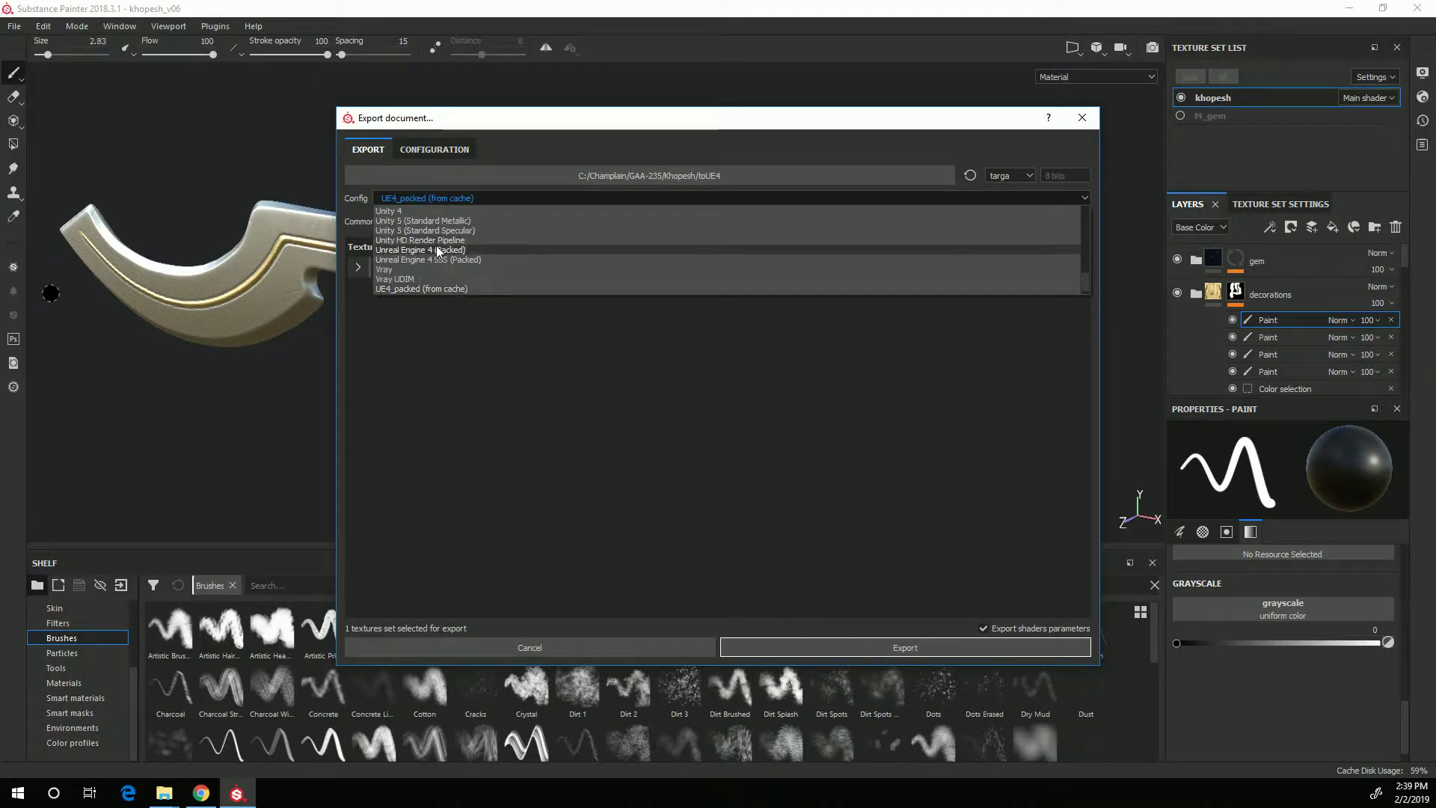
{"action": "scroll", "coordinate": [398, 286], "scroll_direction": "down", "scroll_amount": 1}
{"action": "left_click", "coordinate": [400, 288]}
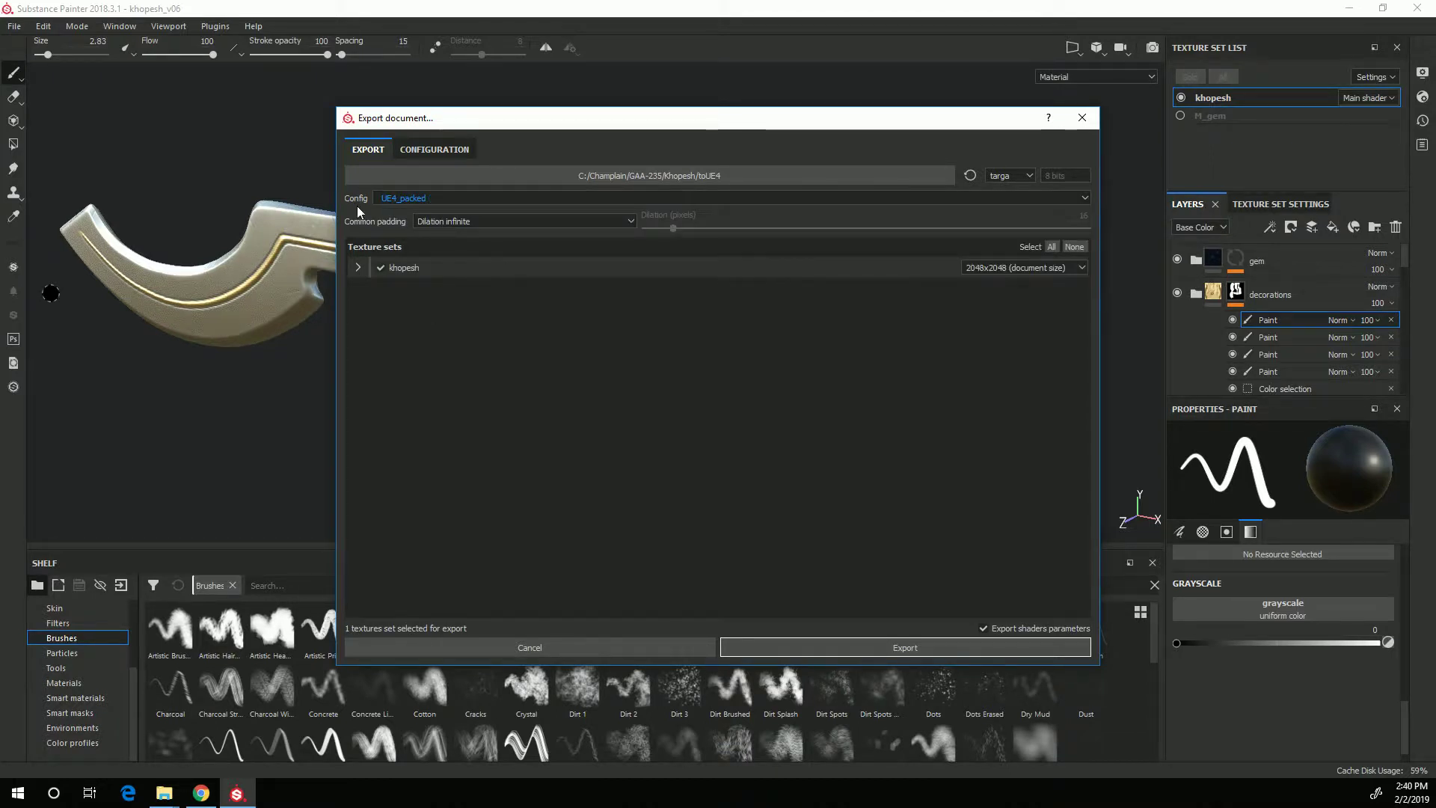
Set the export output folder to Khopesh > toUE4.
{"action": "left_click", "coordinate": [668, 177]}
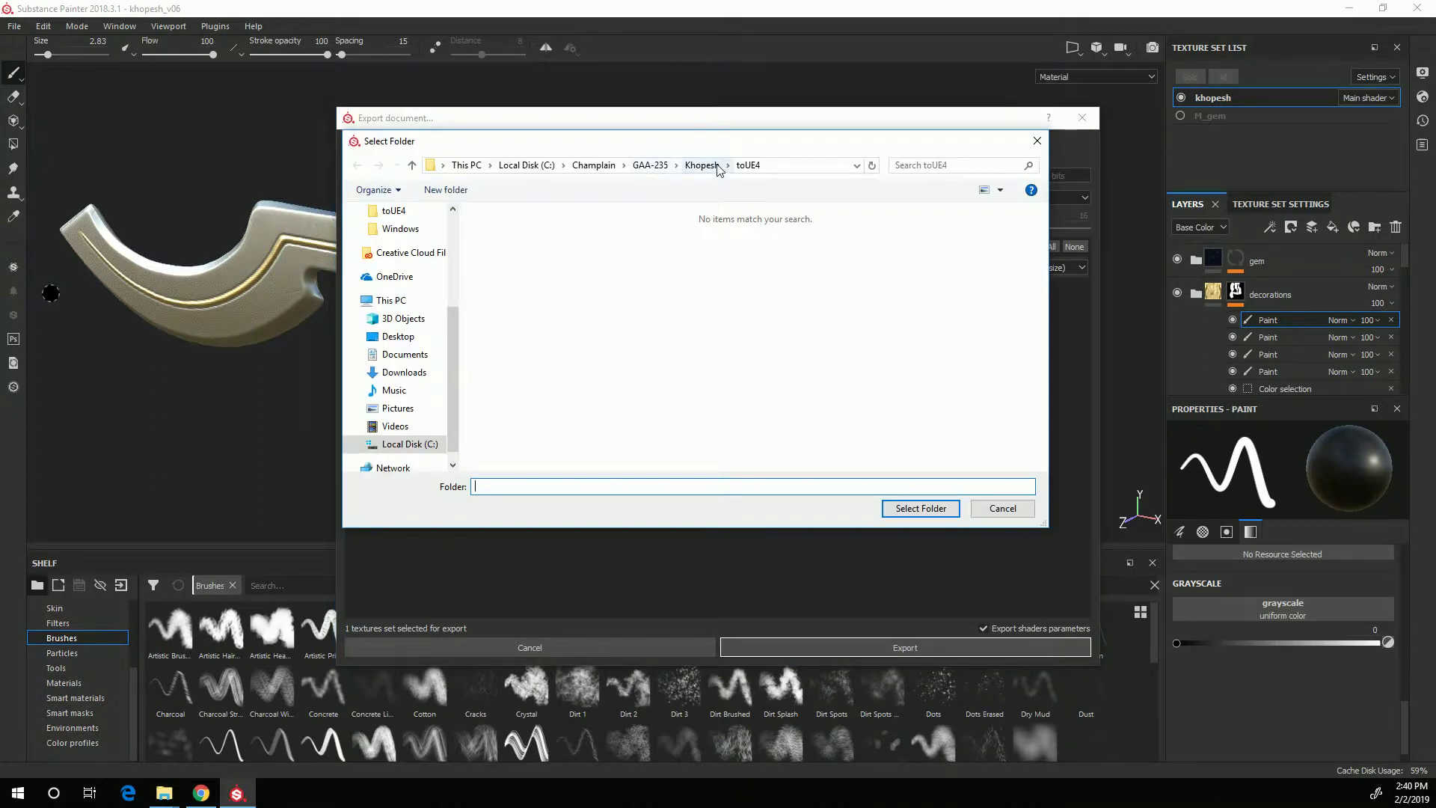
{"action": "left_click", "coordinate": [703, 166]}
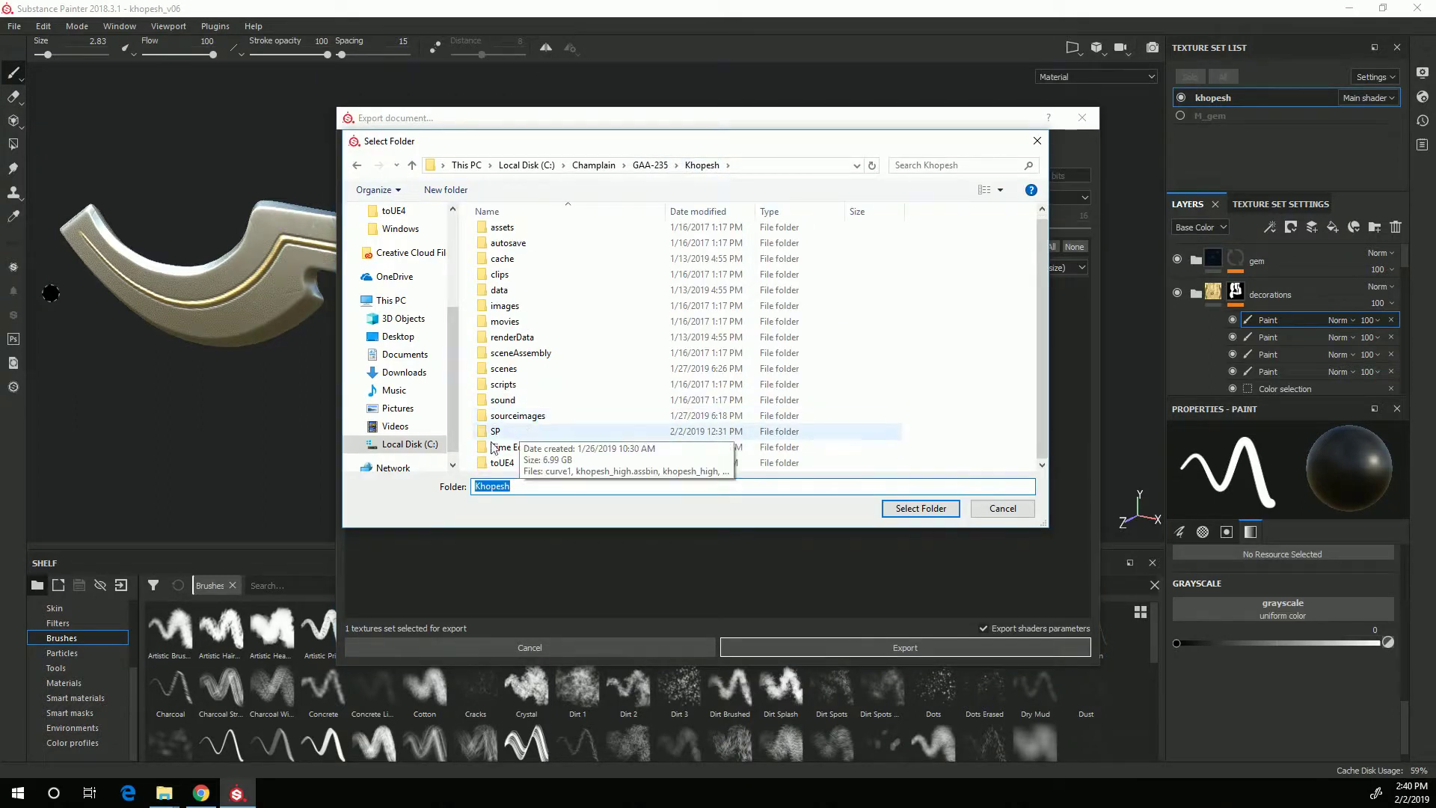
{"action": "left_click", "coordinate": [500, 464]}
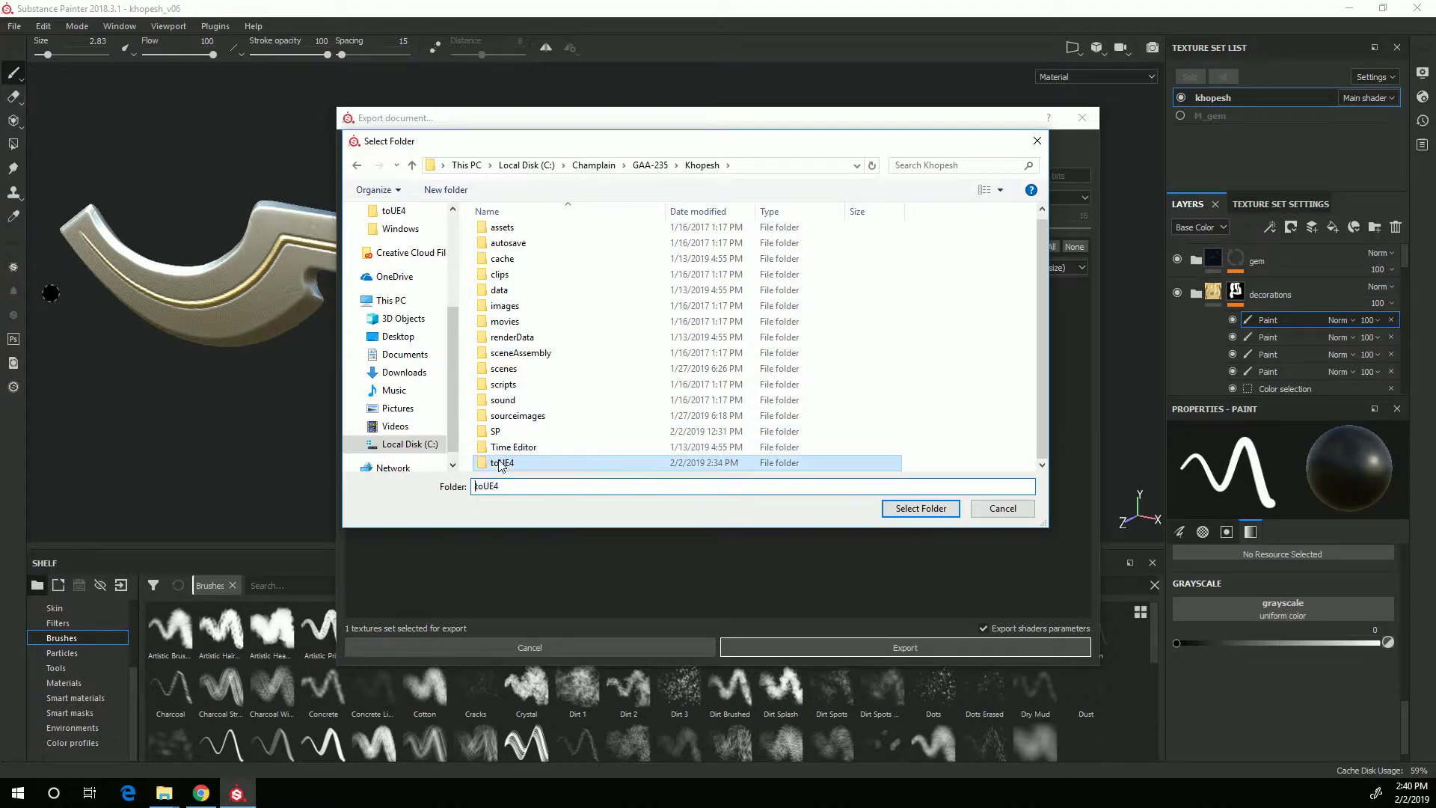
{"action": "left_click", "coordinate": [944, 512]}
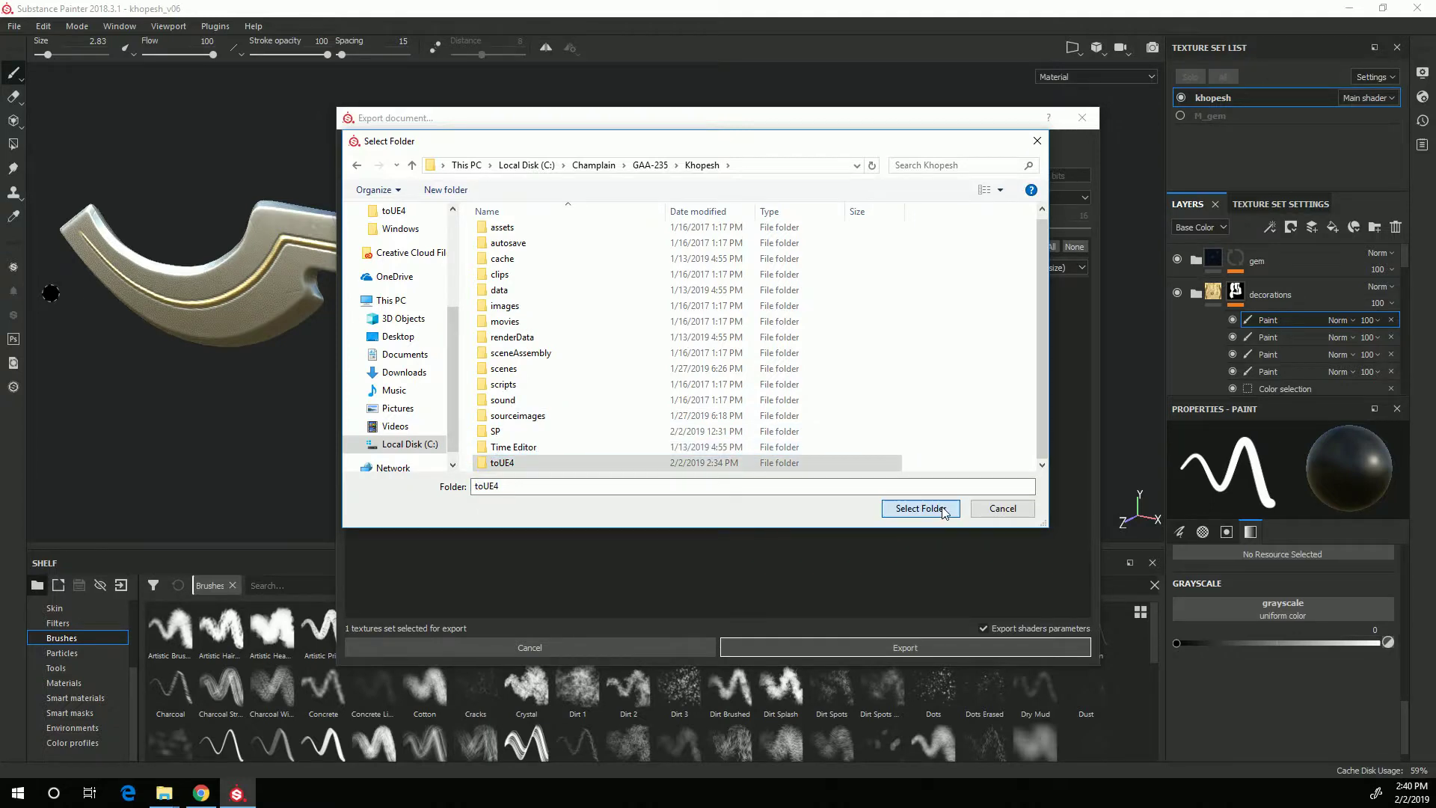
Keep targa as the file format, review the khopesh maps, and export the textures.
{"action": "left_click", "coordinate": [1023, 175]}
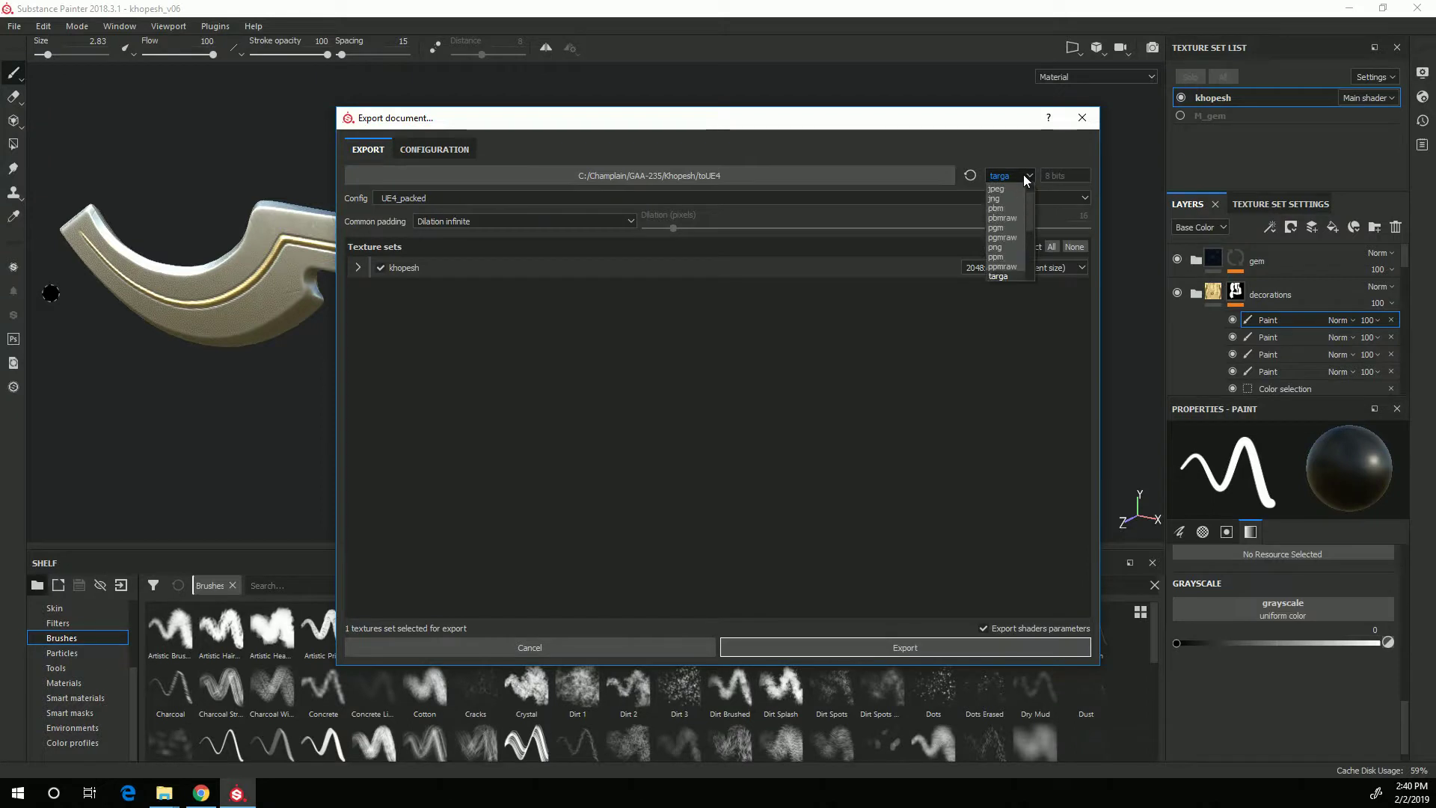
{"action": "left_click", "coordinate": [999, 276]}
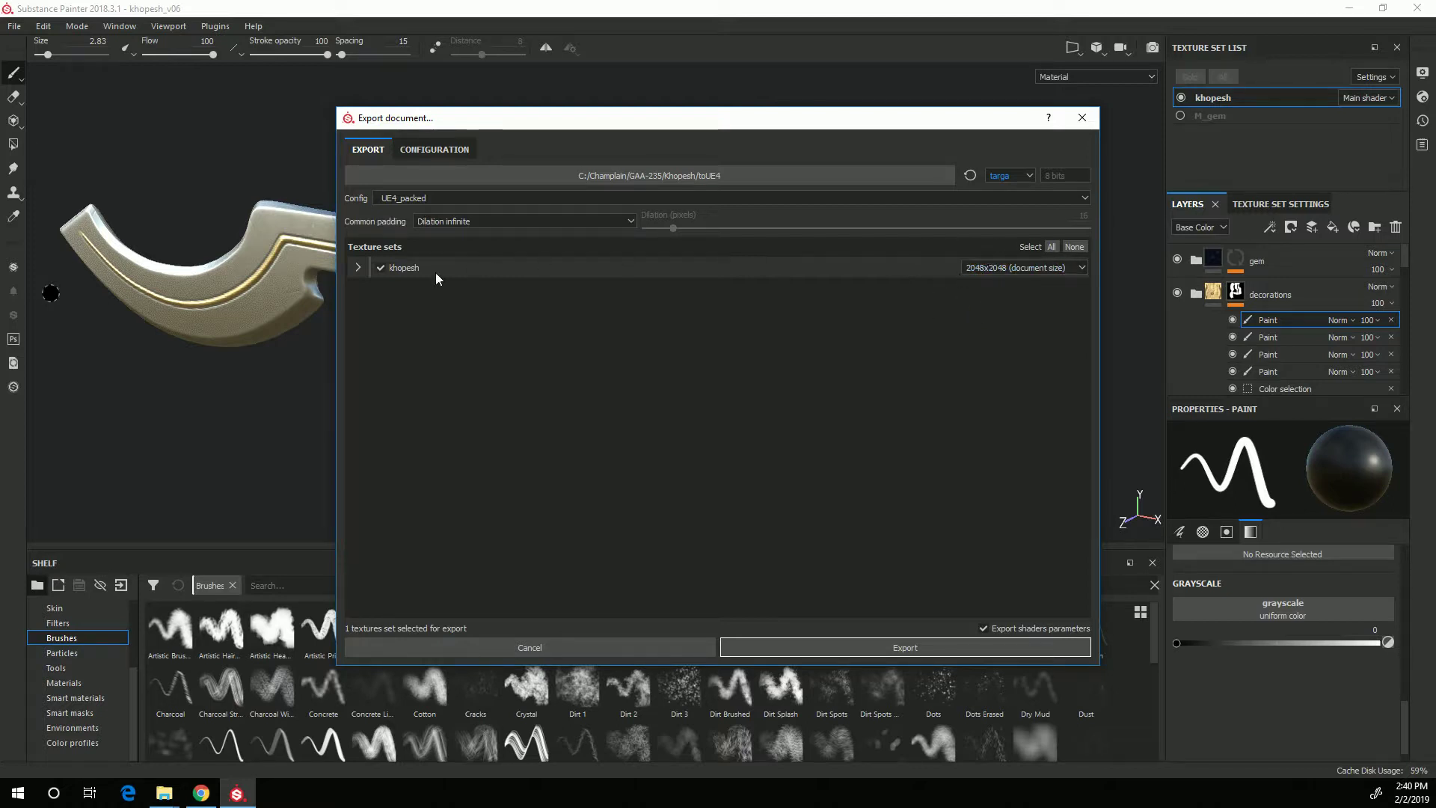
{"action": "left_click", "coordinate": [357, 266]}
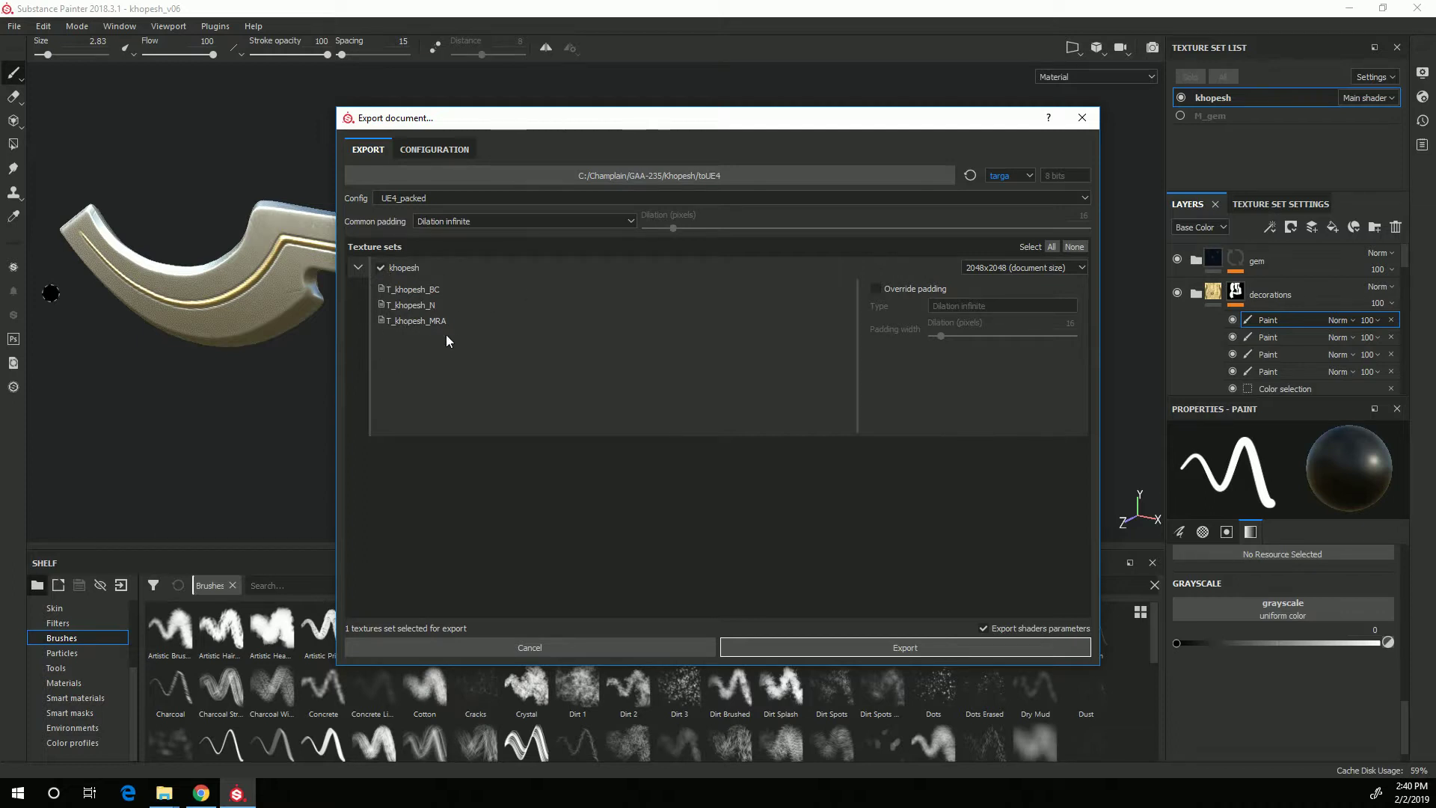
{"action": "left_click", "coordinate": [897, 655]}
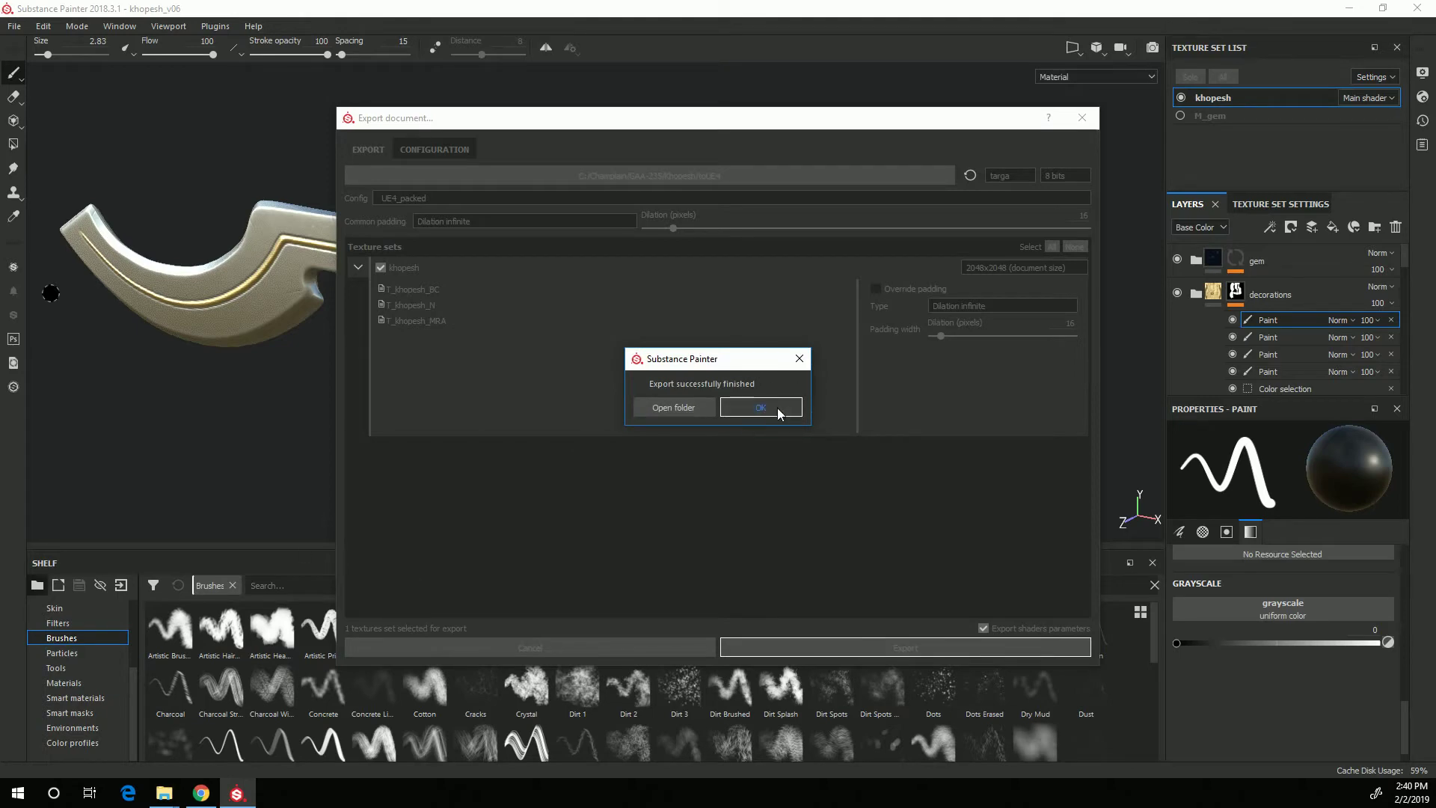
Open the toUE4 folder and inspect the details of T_khopesh_MRA, T_khopesh_BC and T_khopesh_N.
{"action": "left_click", "coordinate": [677, 408]}
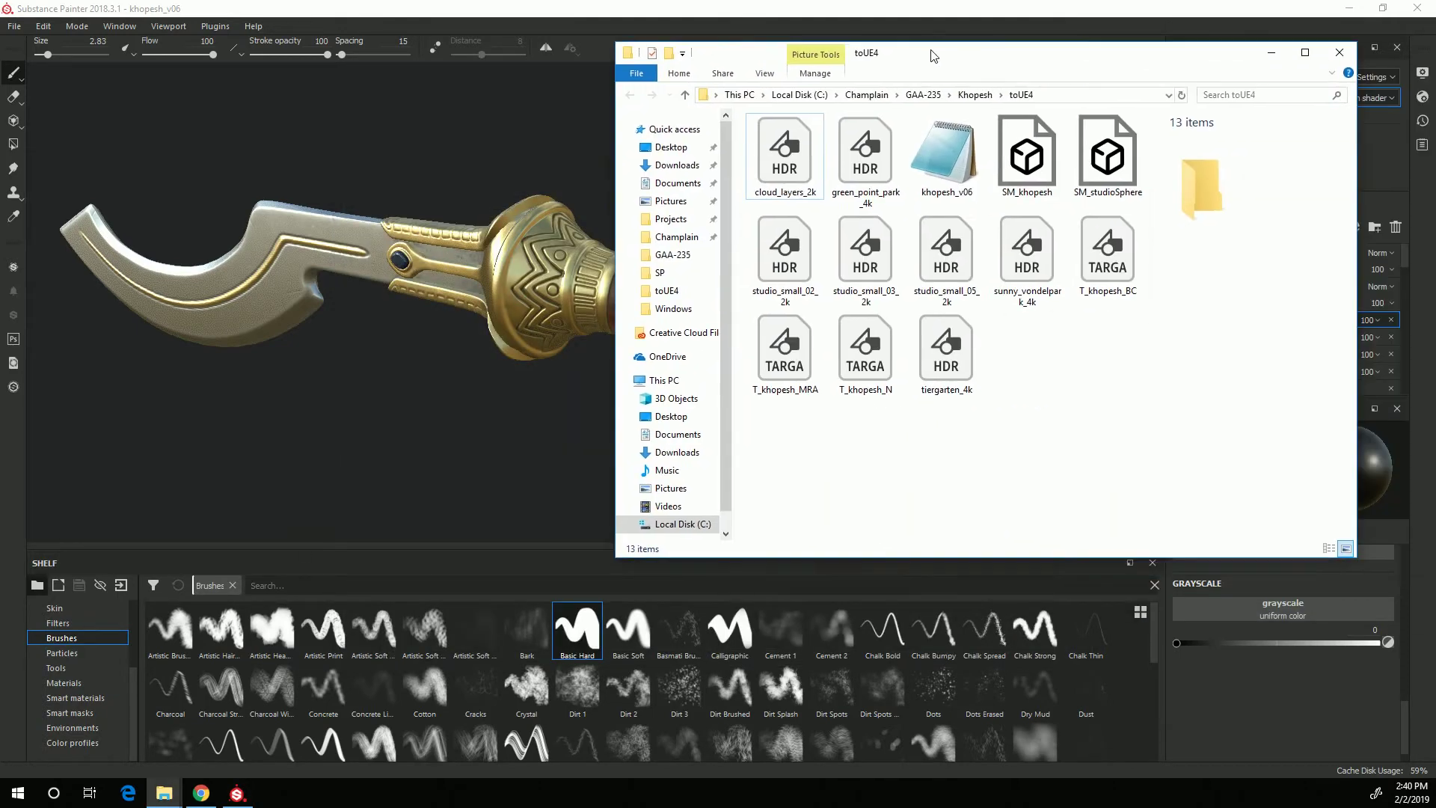
{"action": "left_click_drag", "start_coordinate": [1074, 78], "coordinate": [734, 78]}
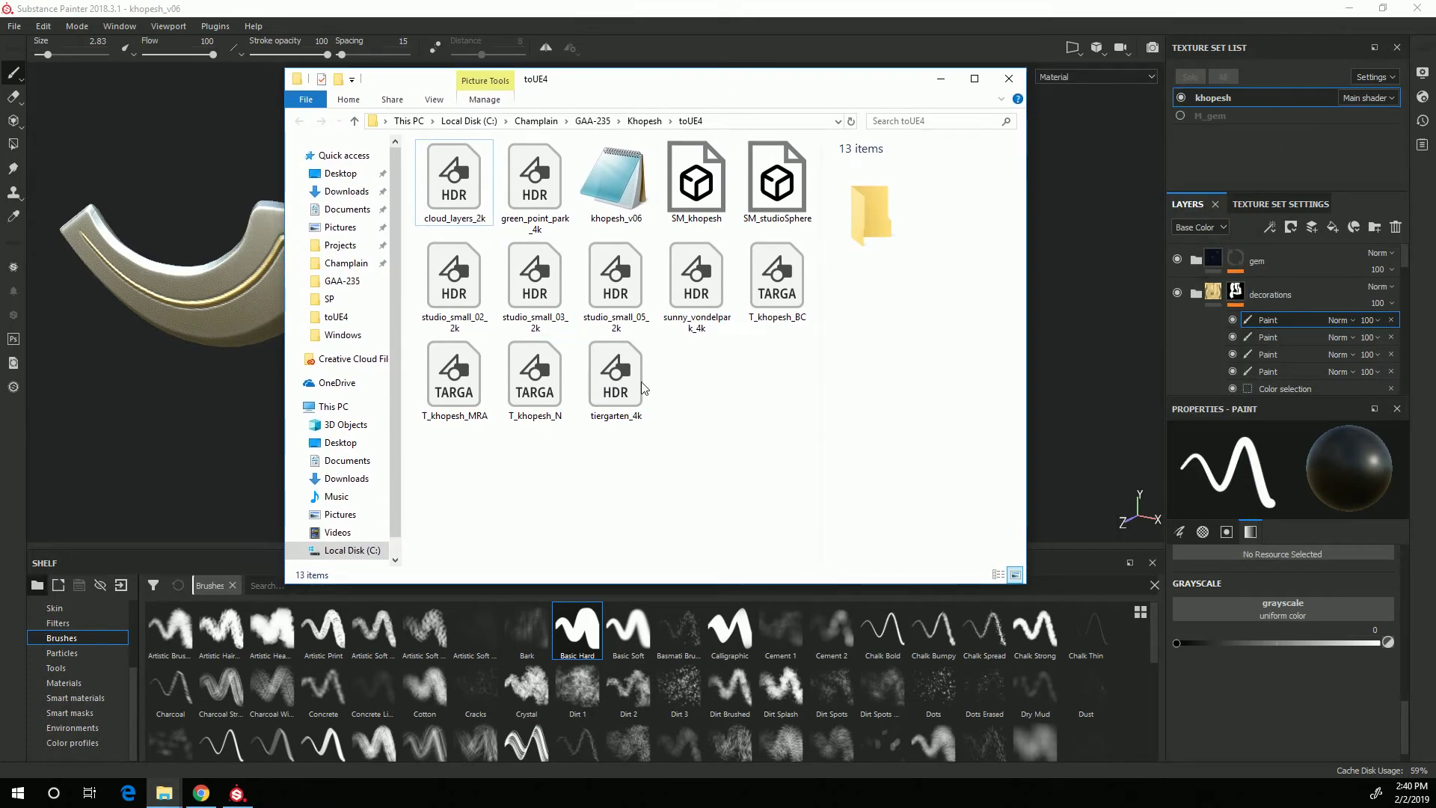
{"action": "left_click", "coordinate": [459, 374]}
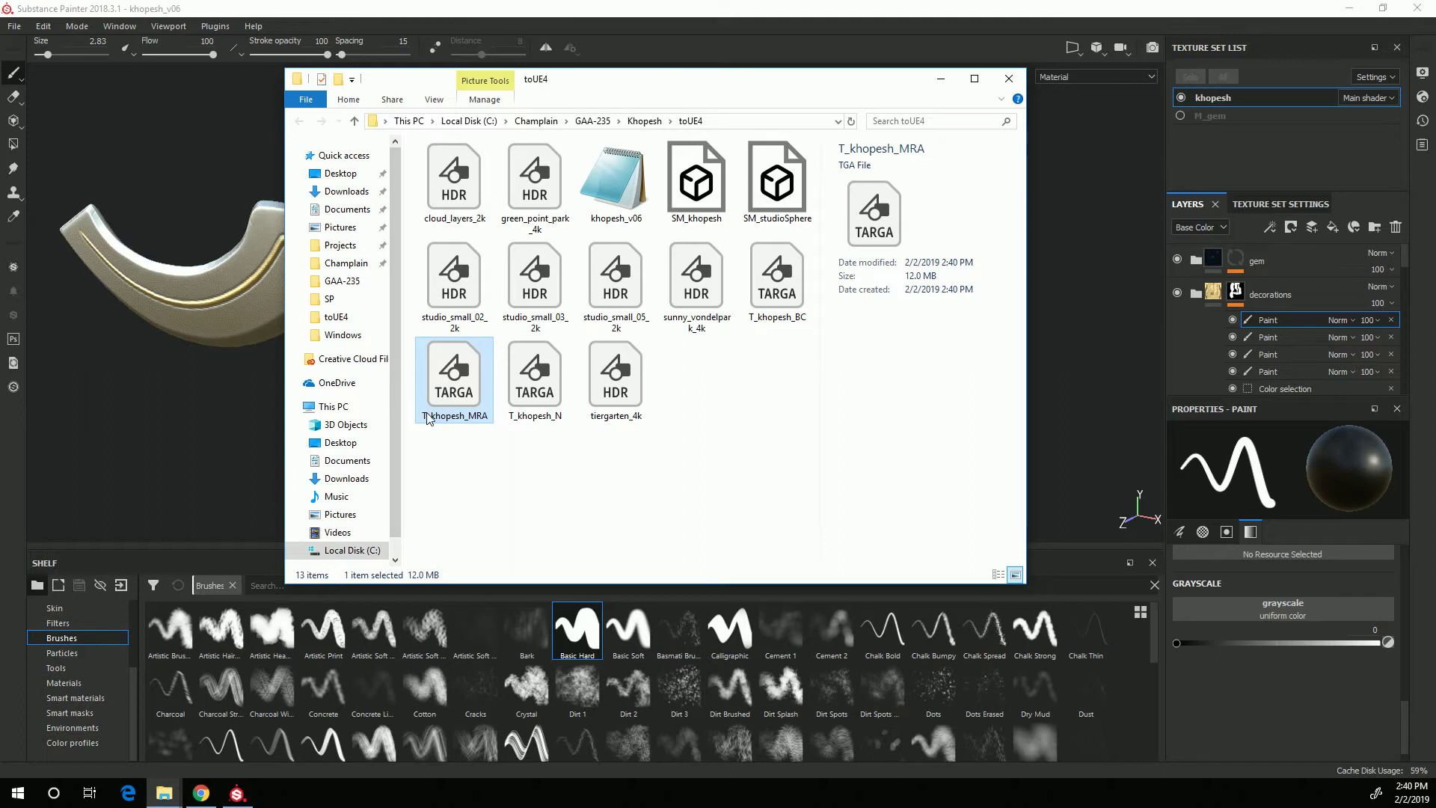
{"action": "left_click", "coordinate": [777, 277]}
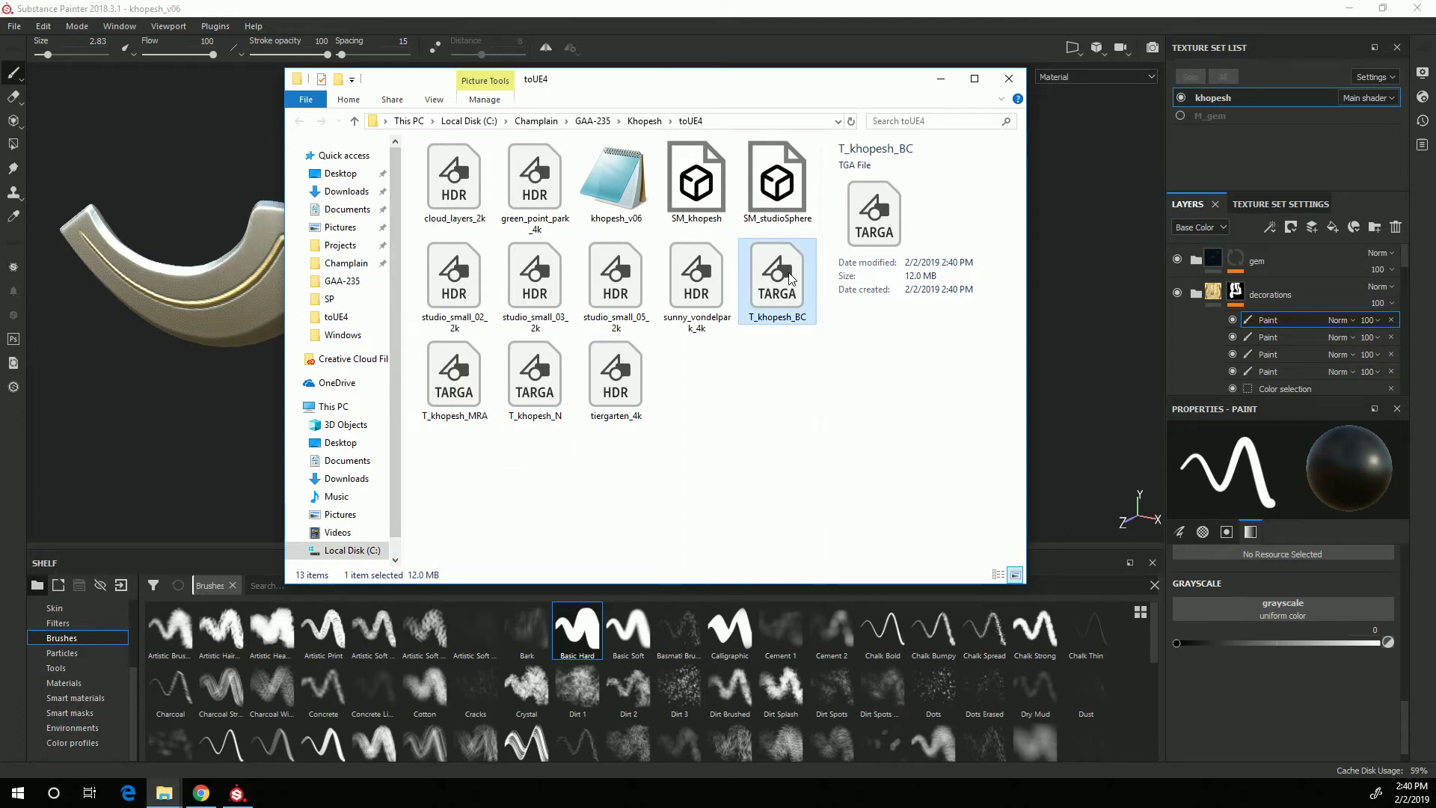
{"action": "left_click", "coordinate": [463, 395]}
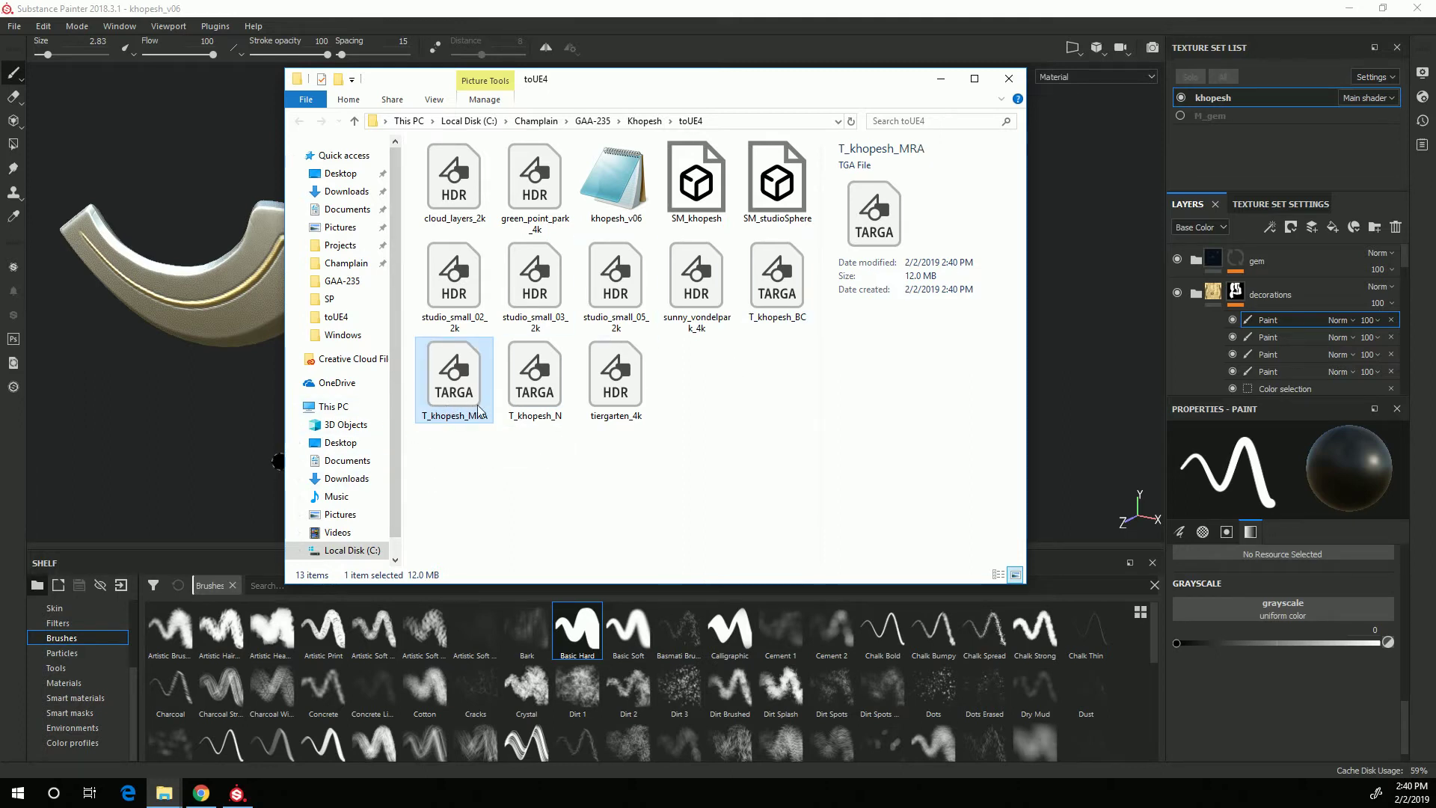
{"action": "left_click", "coordinate": [531, 384]}
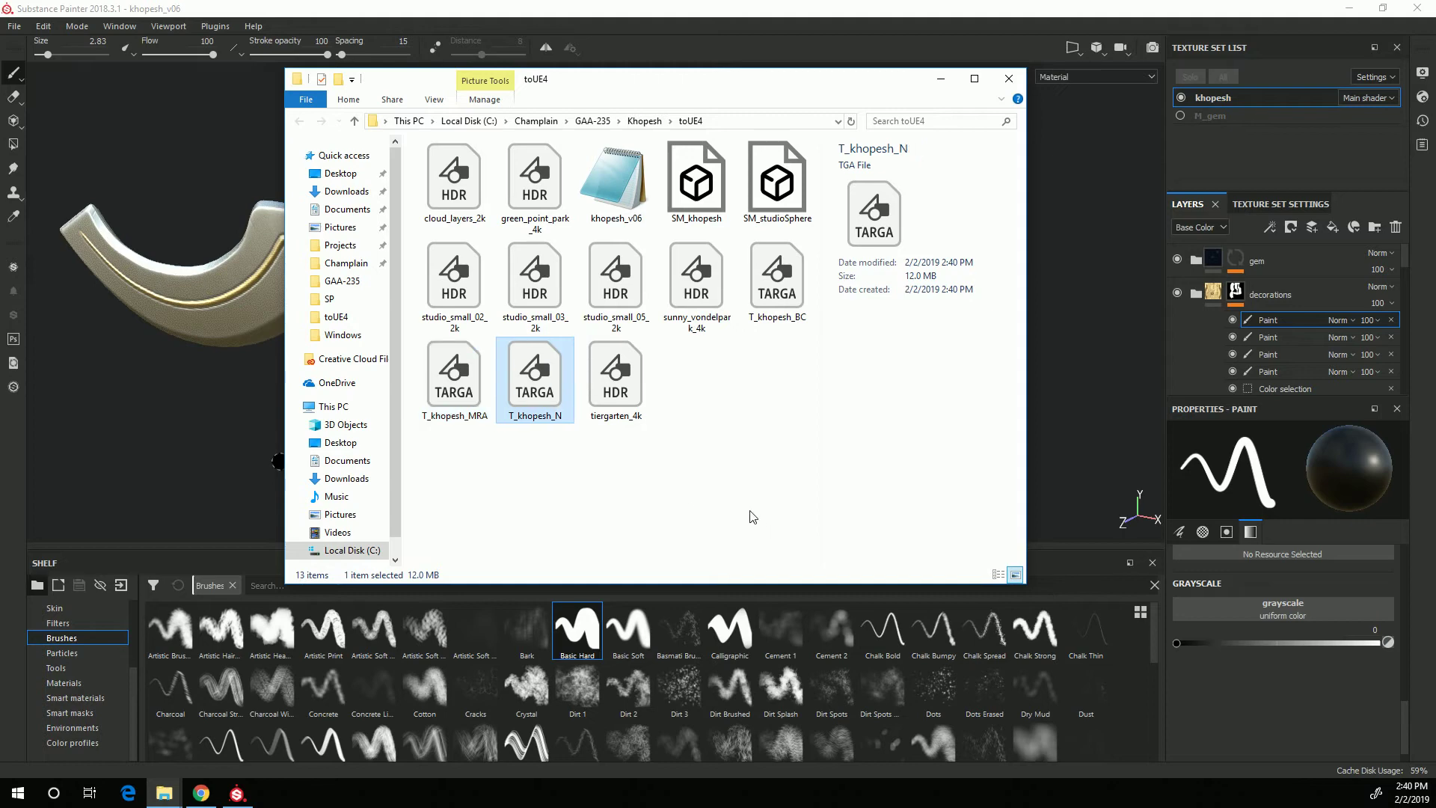